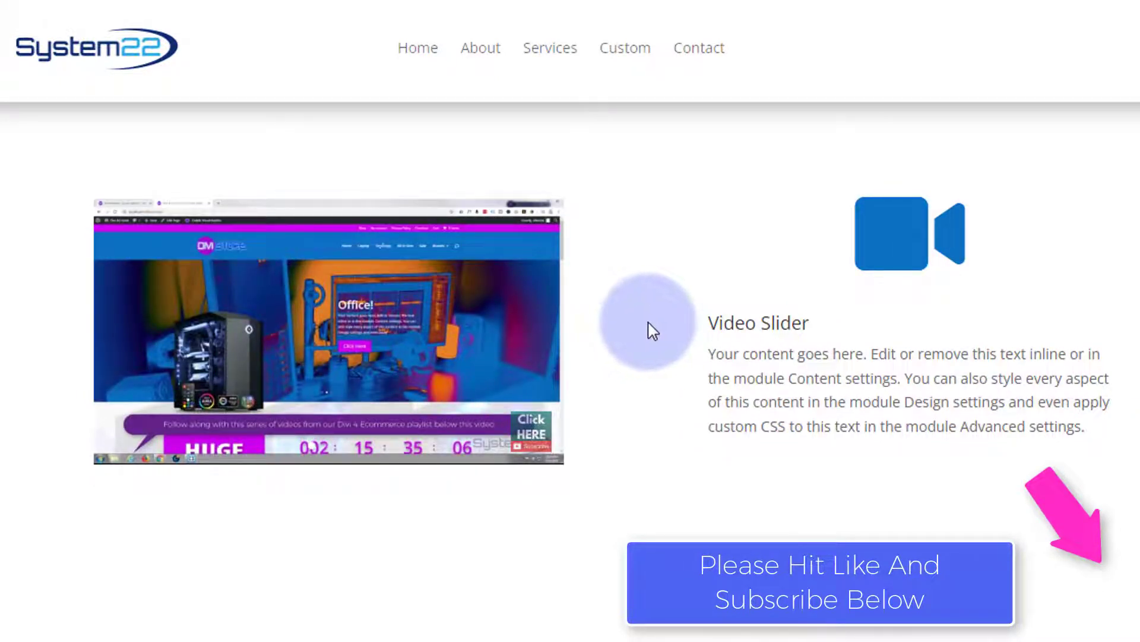
Step: Switch to the Divi Library Shortcodes product page and check it lists the plugin free at $0.00
{"action": "mouse_move", "coordinate": [367, 358]}
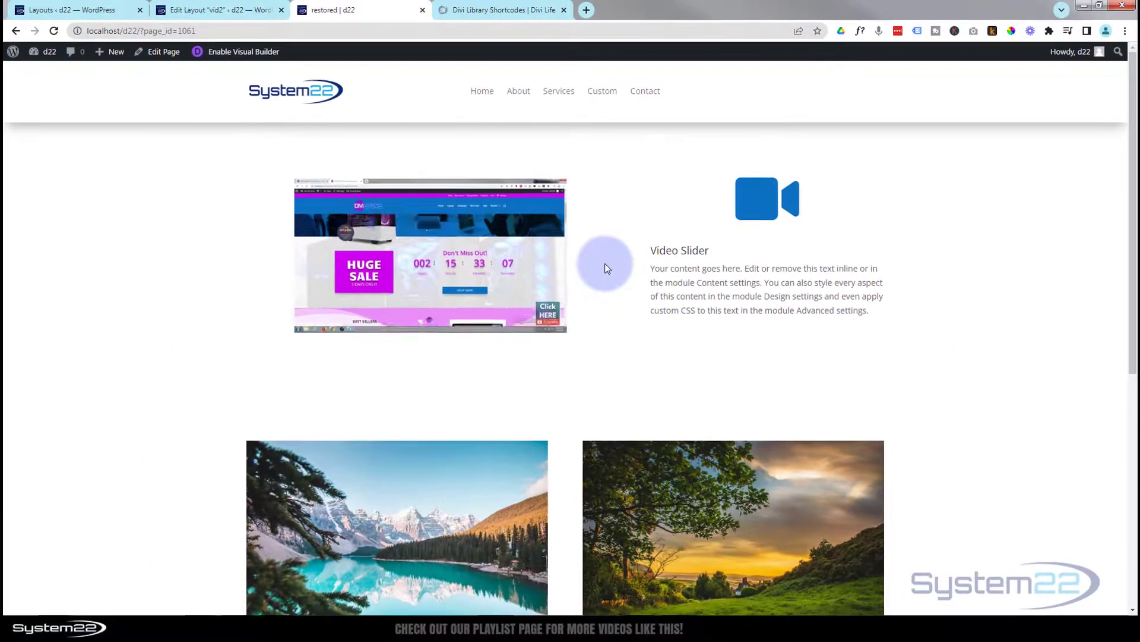
{"action": "left_click", "coordinate": [493, 13]}
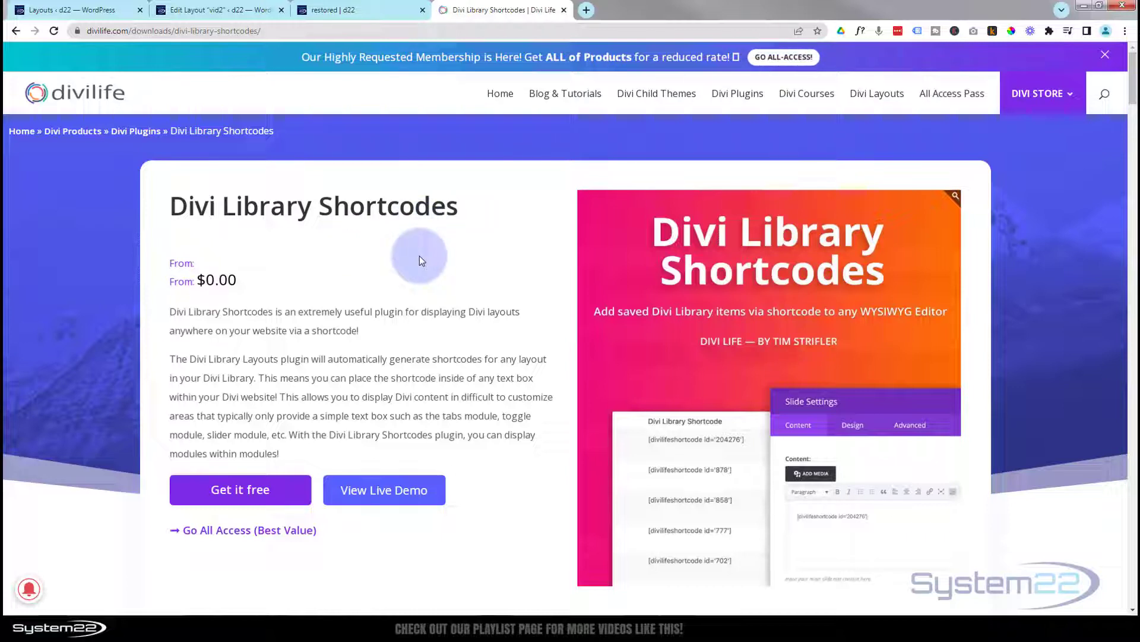
{"action": "scroll", "coordinate": [419, 256], "scroll_direction": "down", "scroll_amount": 2}
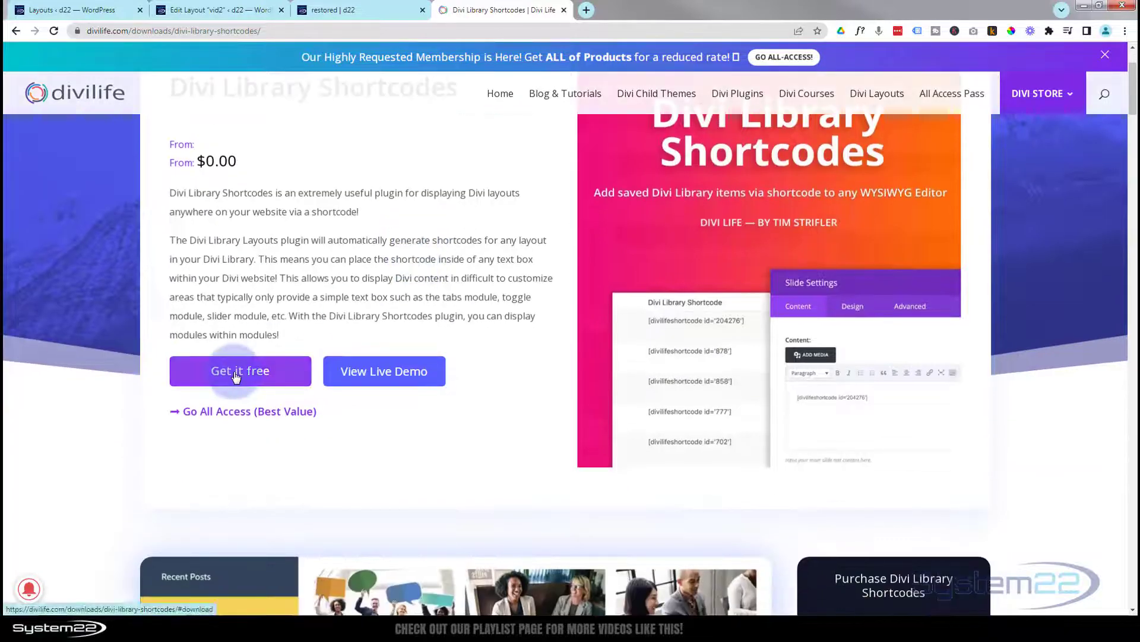
{"action": "scroll", "coordinate": [394, 416], "scroll_direction": "up", "scroll_amount": 2}
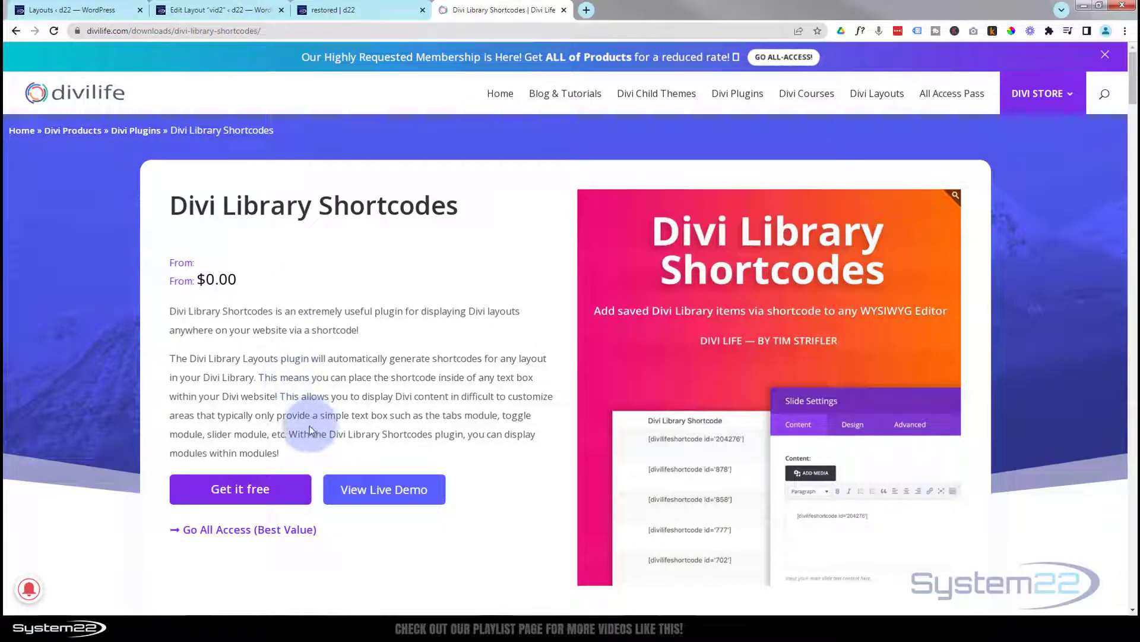
Step: Show the Divi Library Layouts list with the shortcode IDs for the vid1, vid2 and vid3 layouts
{"action": "left_click", "coordinate": [98, 10]}
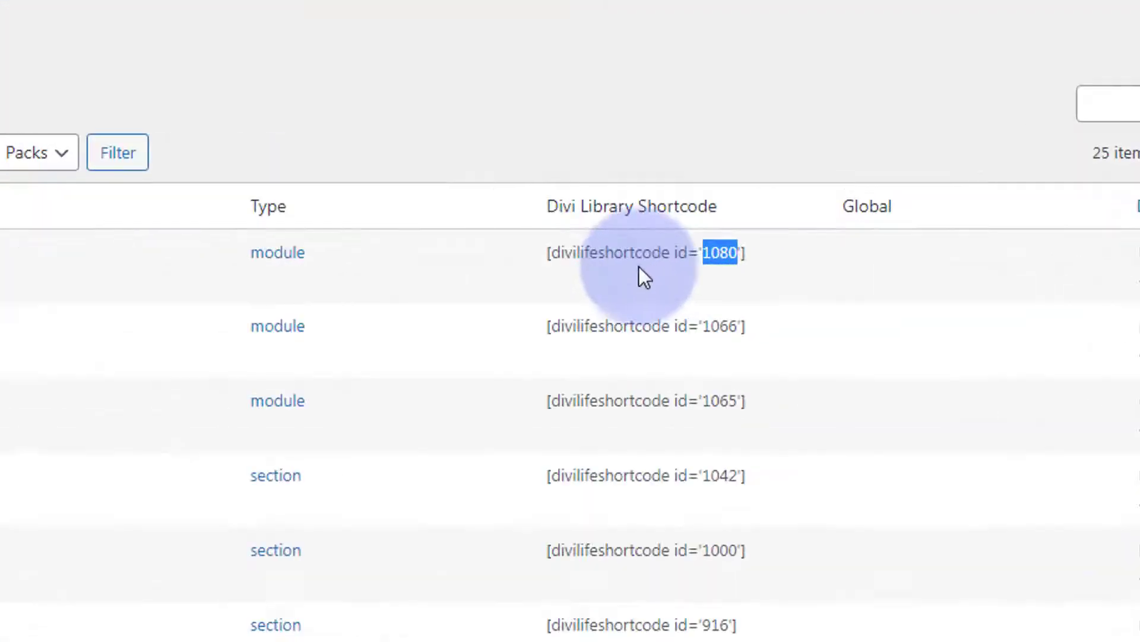
{"action": "left_click", "coordinate": [793, 471]}
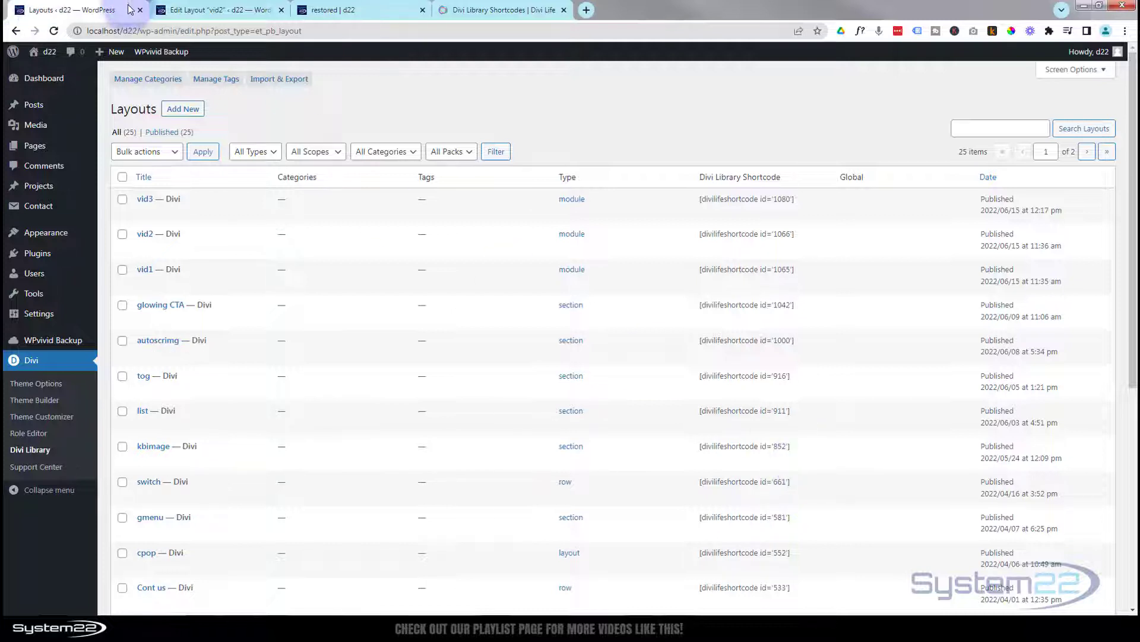
Step: Open the 'restored' page in the Visual Builder and delete its existing video module
{"action": "left_click", "coordinate": [354, 9]}
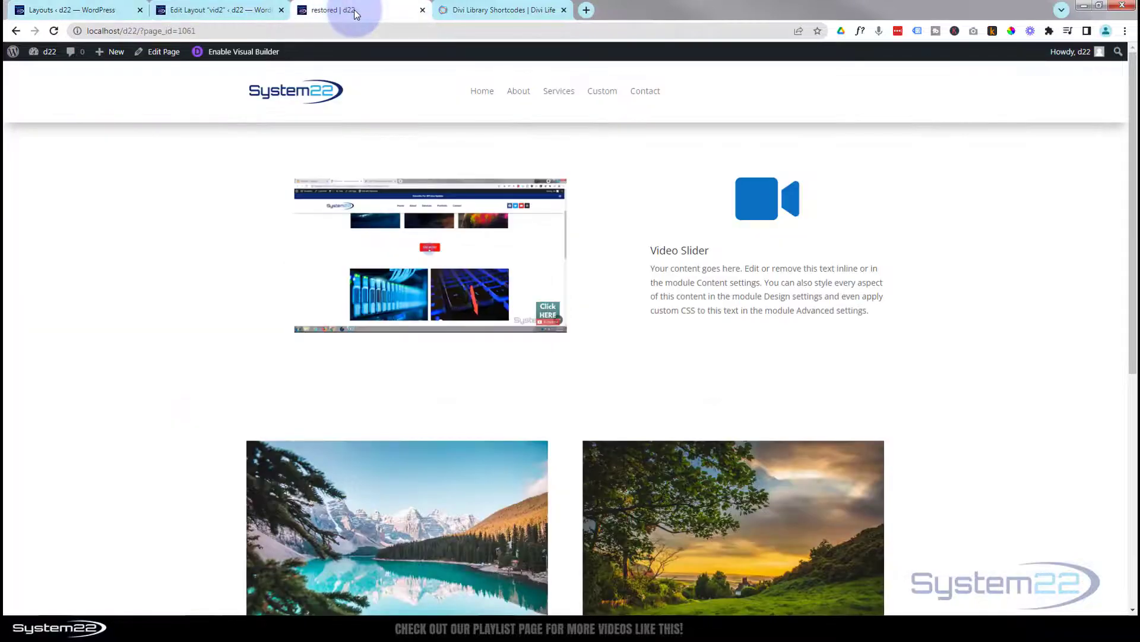
{"action": "left_click", "coordinate": [232, 55]}
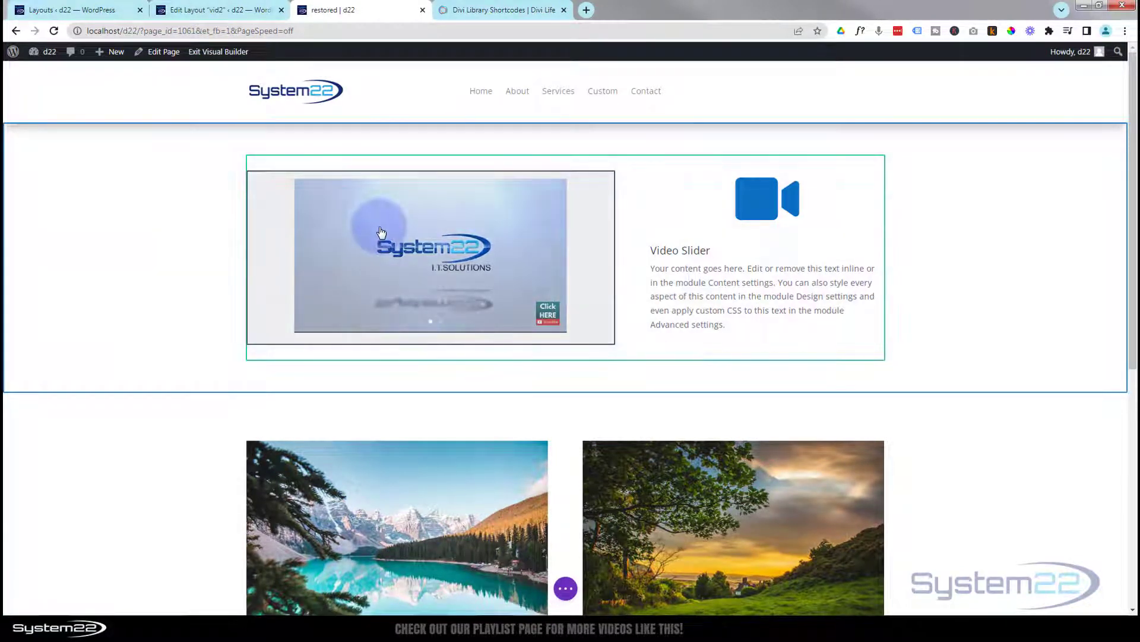
{"action": "mouse_move", "coordinate": [533, 244]}
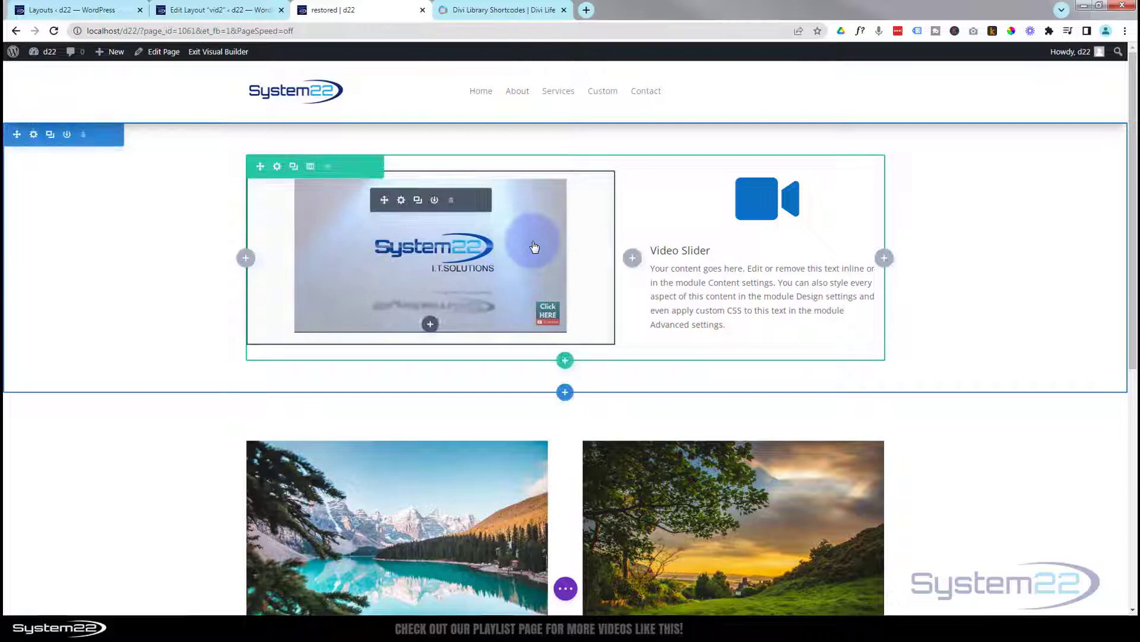
{"action": "left_click", "coordinate": [451, 201]}
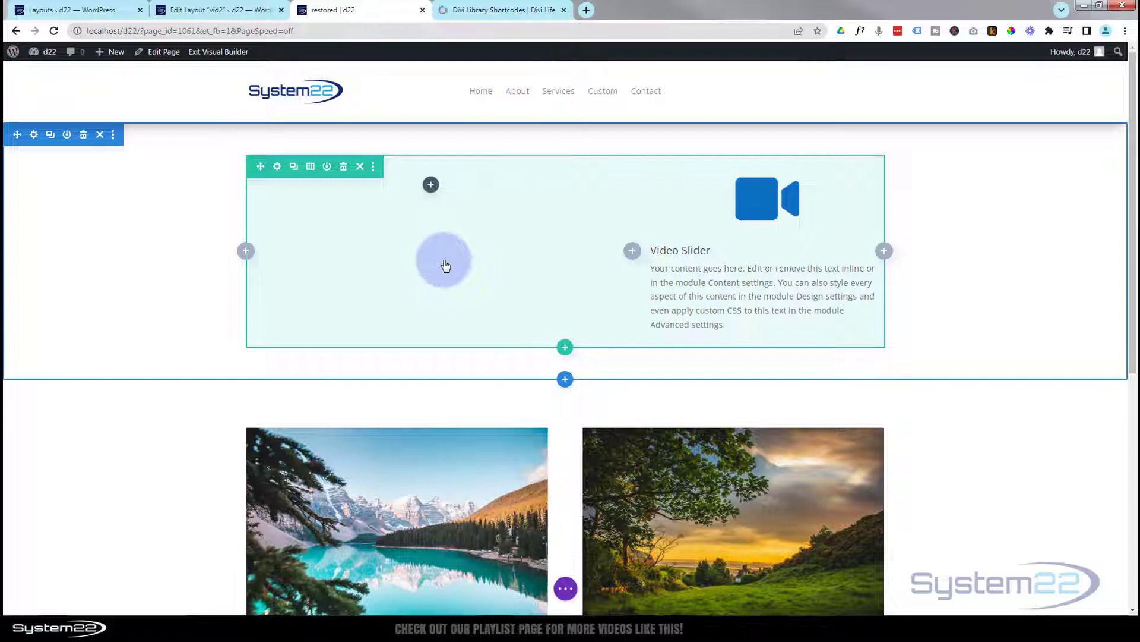
Step: Insert a Code module into the empty left column beside the Video Slider blurb
{"action": "left_click", "coordinate": [431, 187]}
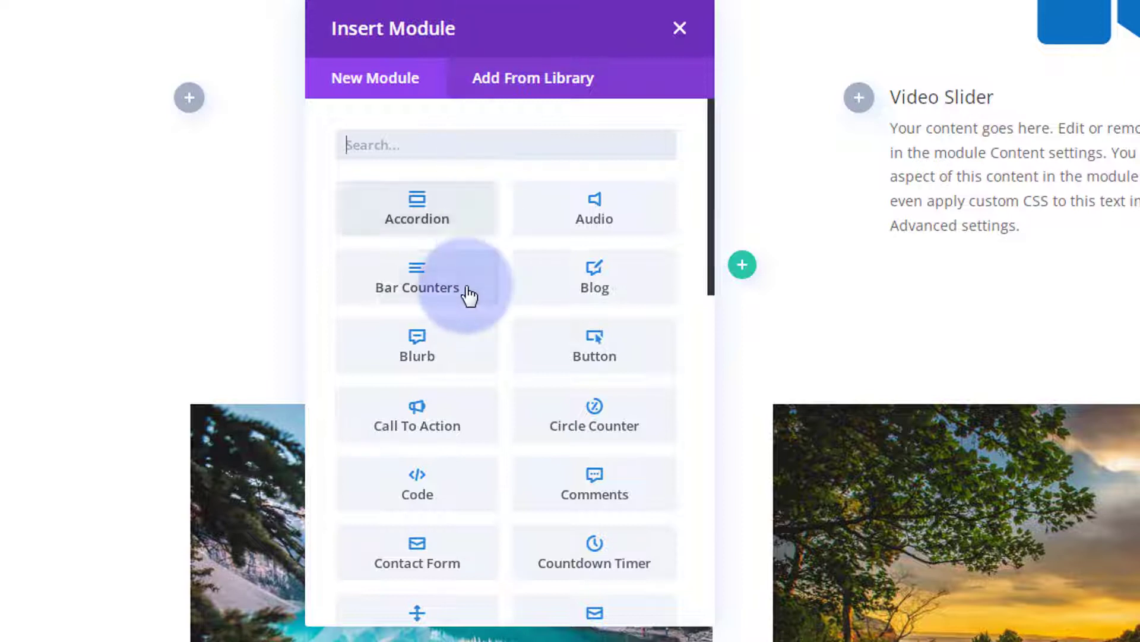
{"action": "scroll", "coordinate": [468, 291], "scroll_direction": "down", "scroll_amount": 13}
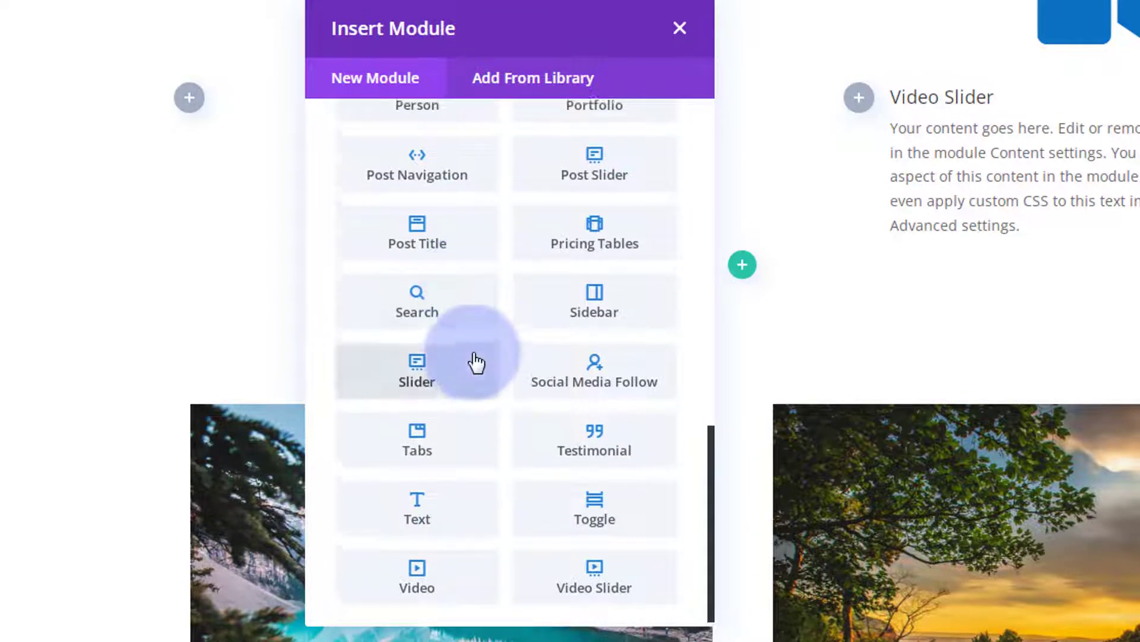
{"action": "scroll", "coordinate": [474, 359], "scroll_direction": "up", "scroll_amount": 5}
{"action": "scroll", "coordinate": [476, 360], "scroll_direction": "up", "scroll_amount": 6}
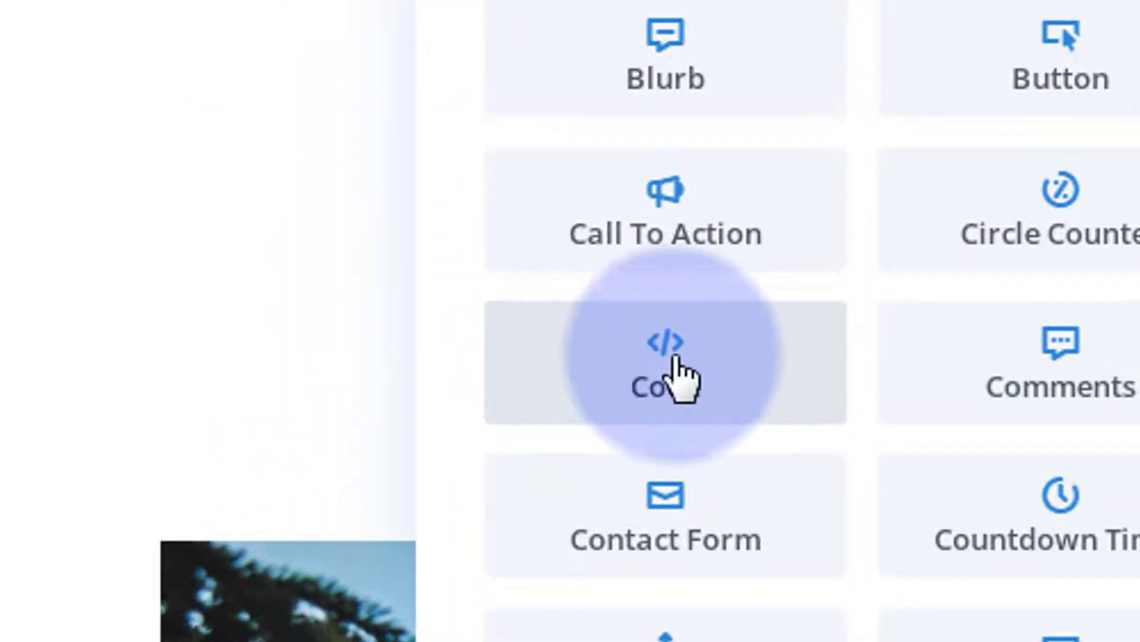
{"action": "left_click", "coordinate": [727, 362]}
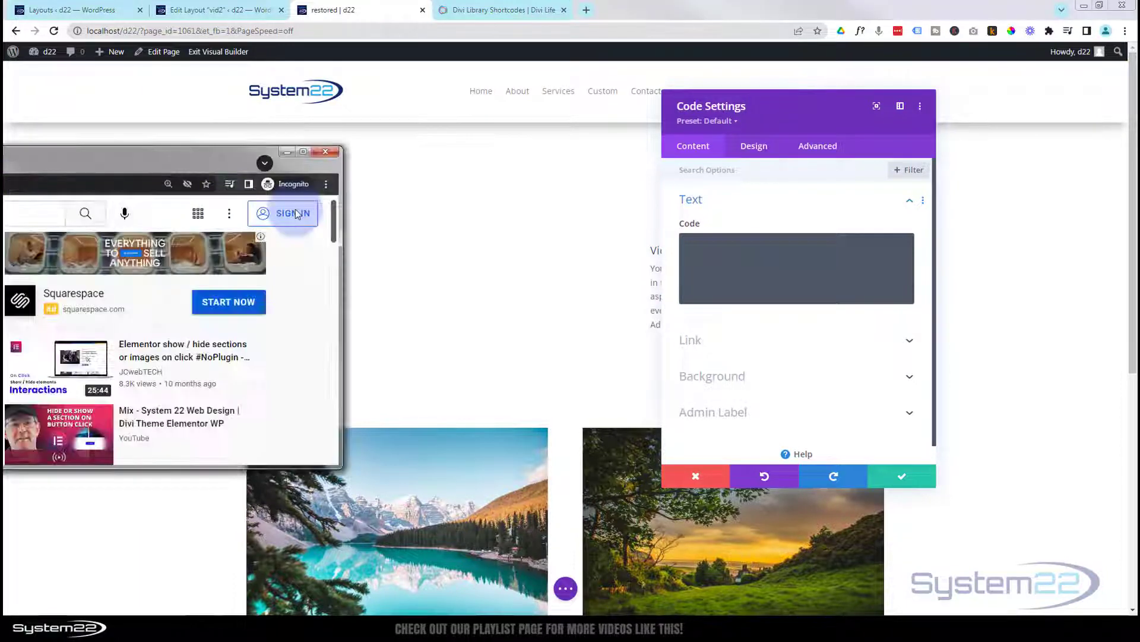
Step: Maximize the YouTube window and copy the video's full iframe code from Share > Embed
{"action": "left_click_drag", "start_coordinate": [3, 158], "coordinate": [527, 103]}
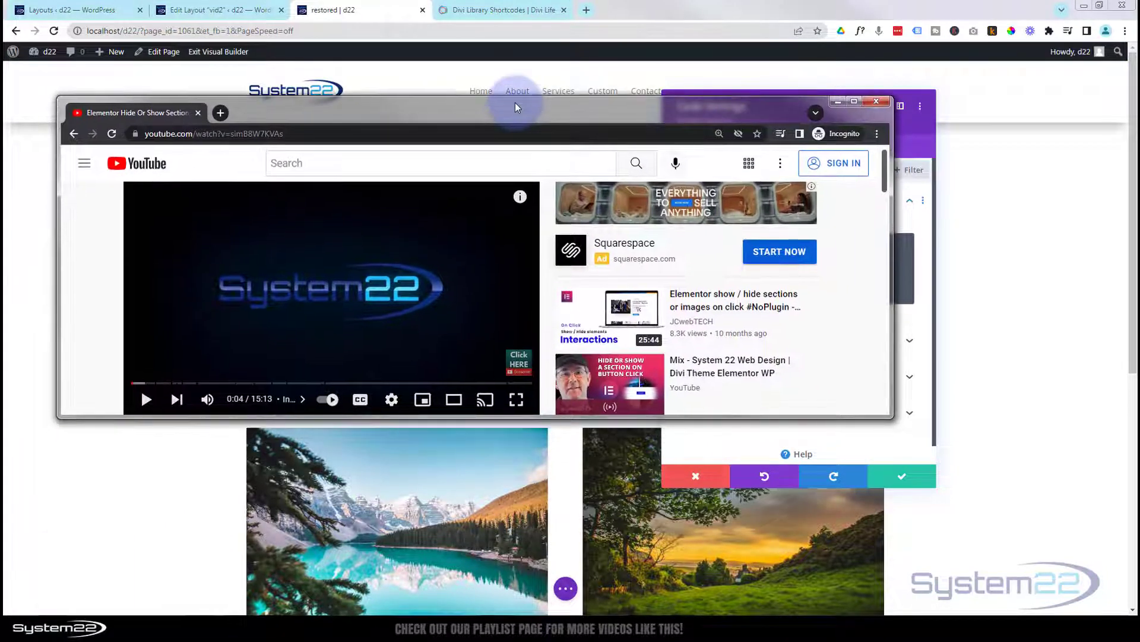
{"action": "left_click", "coordinate": [854, 101]}
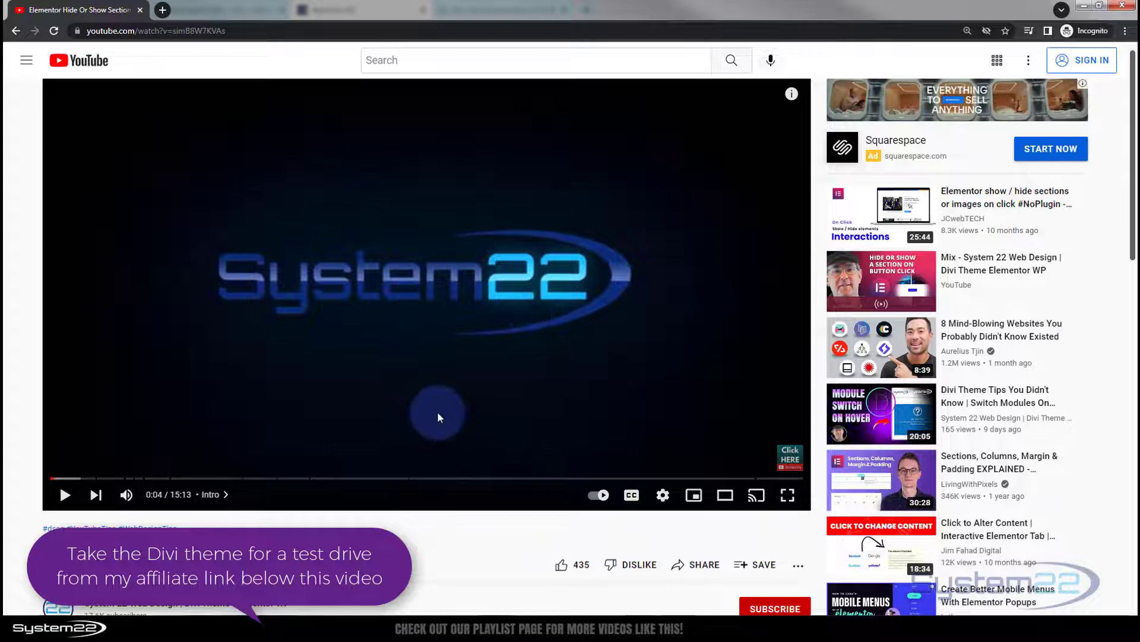
{"action": "left_click", "coordinate": [700, 569]}
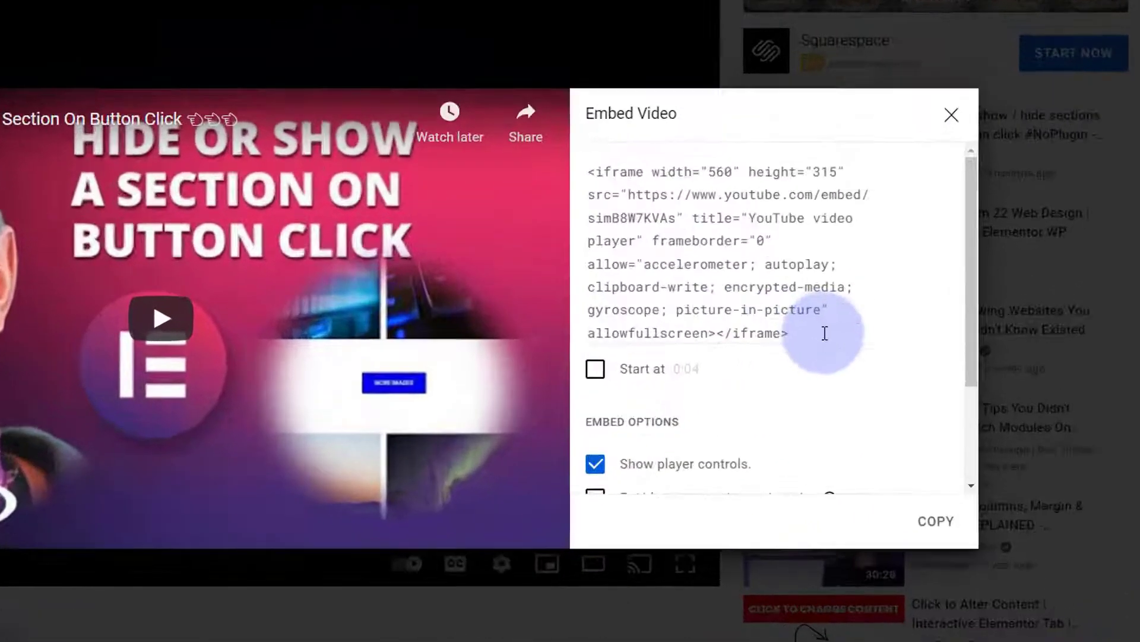
{"action": "left_click_drag", "start_coordinate": [814, 334], "coordinate": [620, 179]}
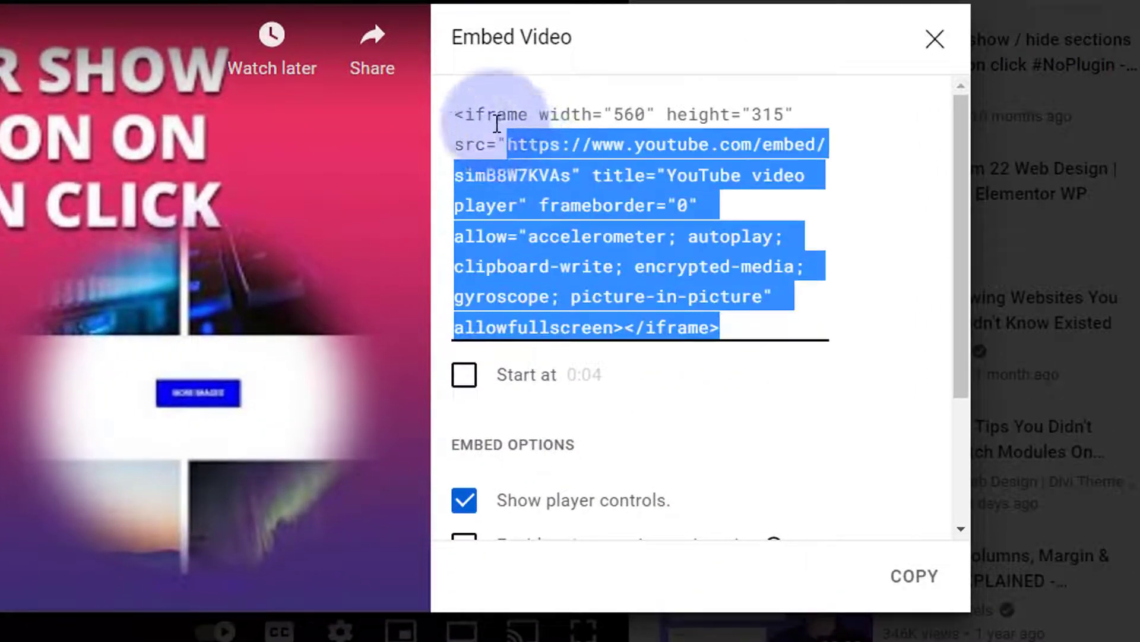
{"action": "left_click_drag", "start_coordinate": [496, 123], "coordinate": [453, 105]}
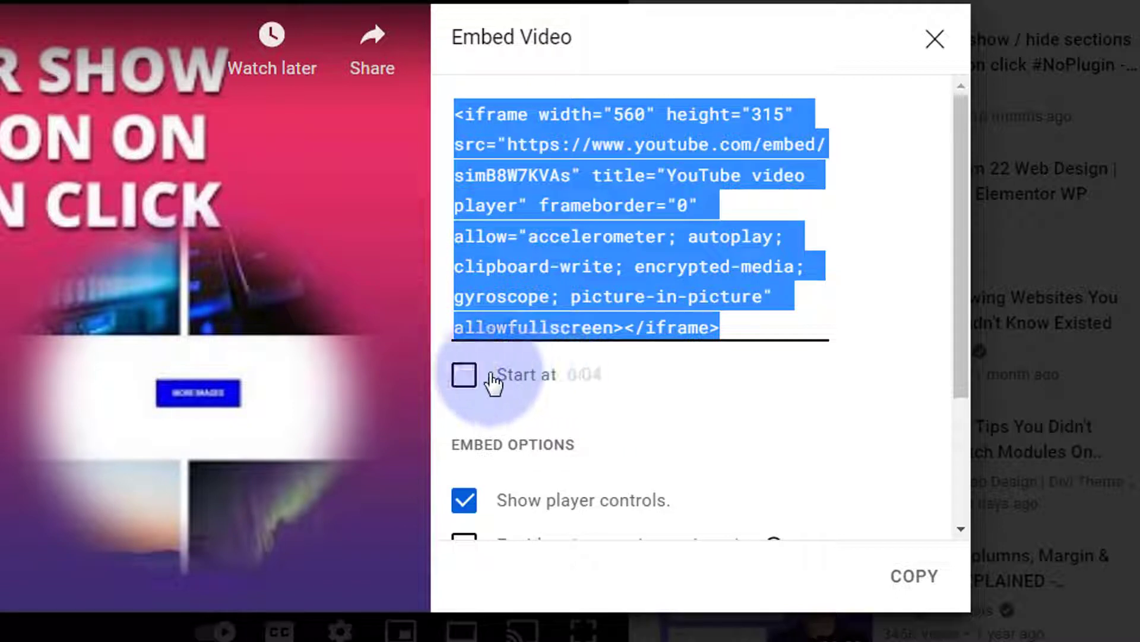
{"action": "scroll", "coordinate": [606, 445], "scroll_direction": "down", "scroll_amount": 3}
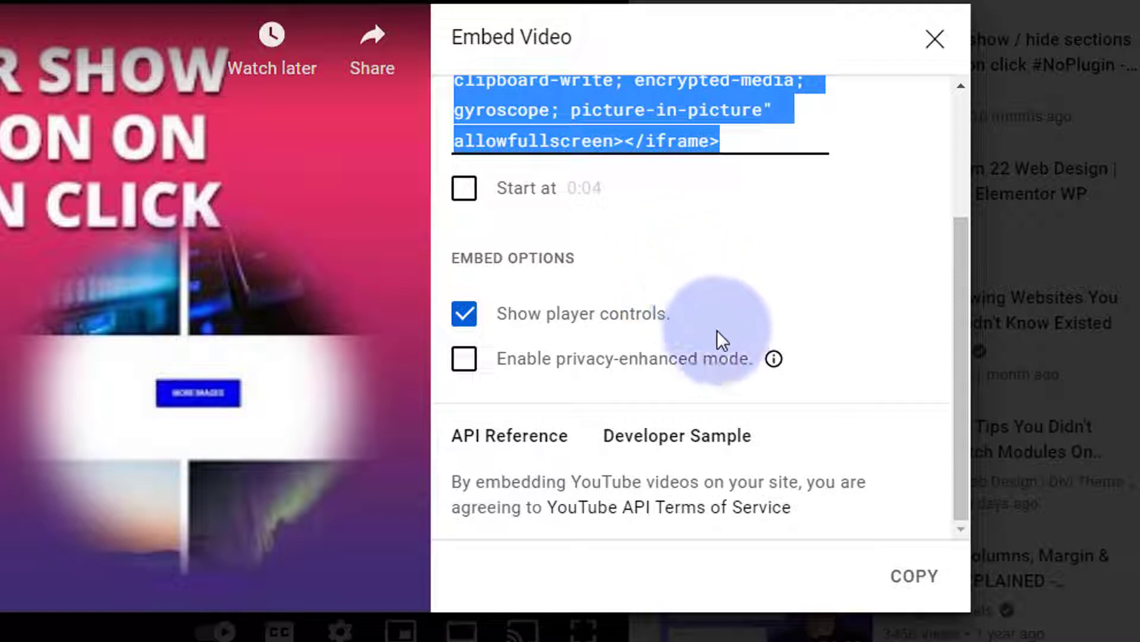
{"action": "right_click", "coordinate": [582, 104]}
{"action": "left_click", "coordinate": [636, 151]}
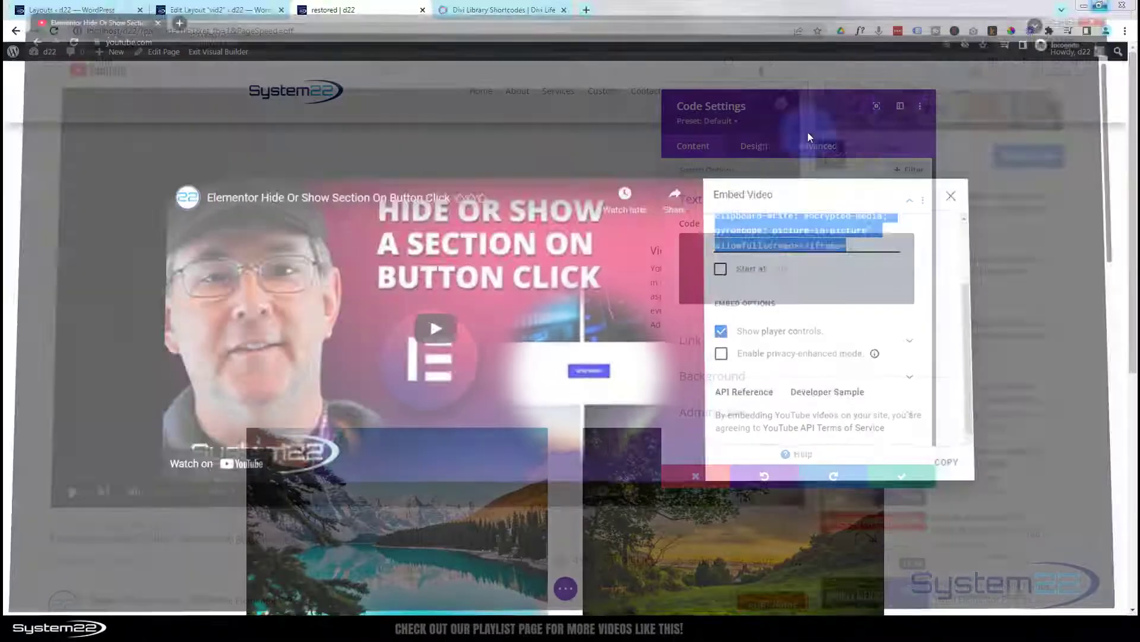
Step: Paste the YouTube iframe code into the Code module and add ?autoplay=1 after the video ID
{"action": "left_click", "coordinate": [738, 287]}
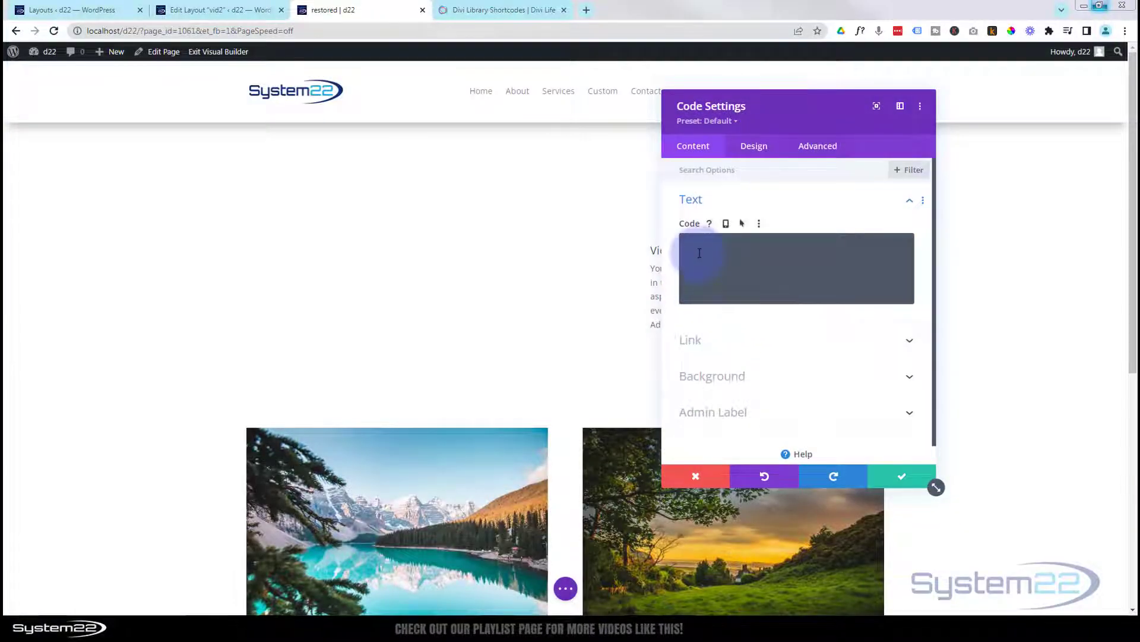
{"action": "key", "text": "ctrl+v"}
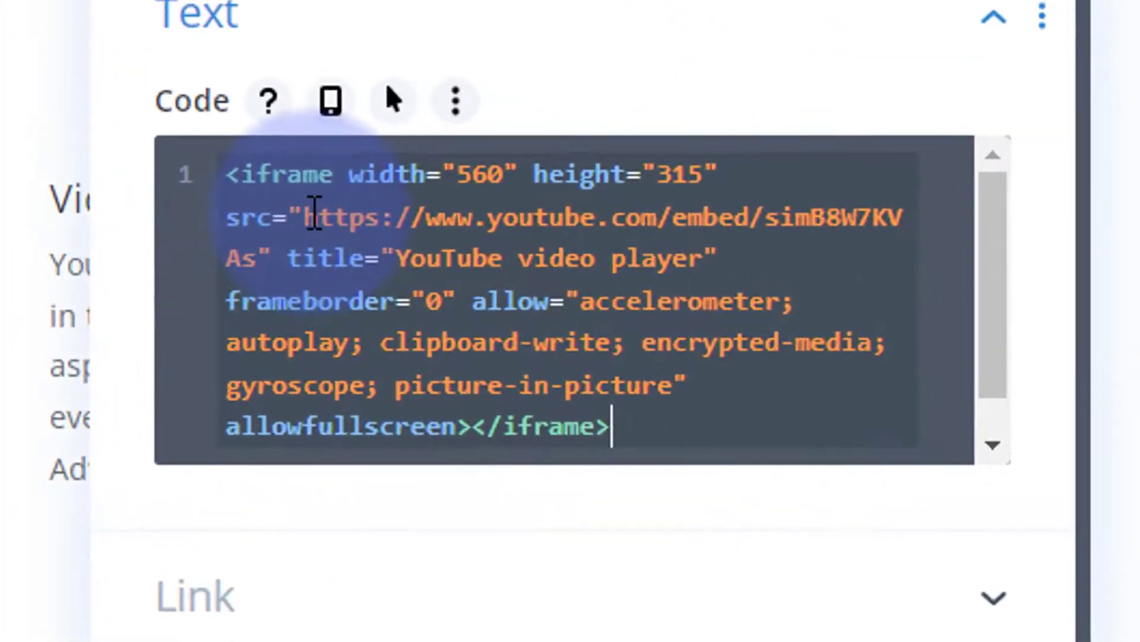
{"action": "triple_click", "coordinate": [300, 209]}
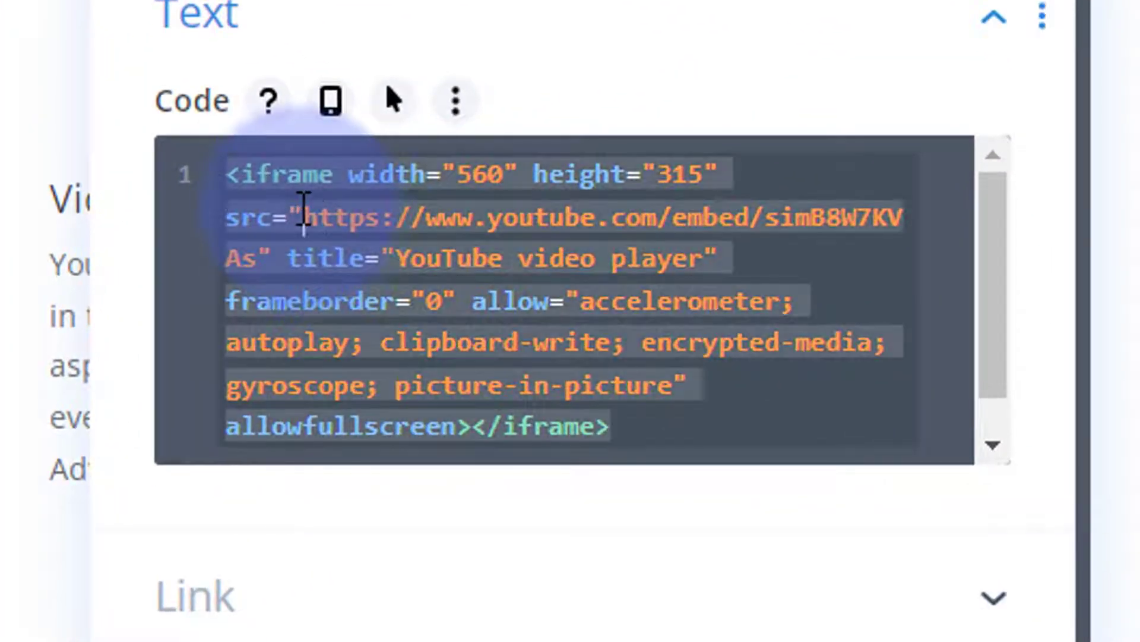
{"action": "left_click_drag", "start_coordinate": [300, 209], "coordinate": [257, 257]}
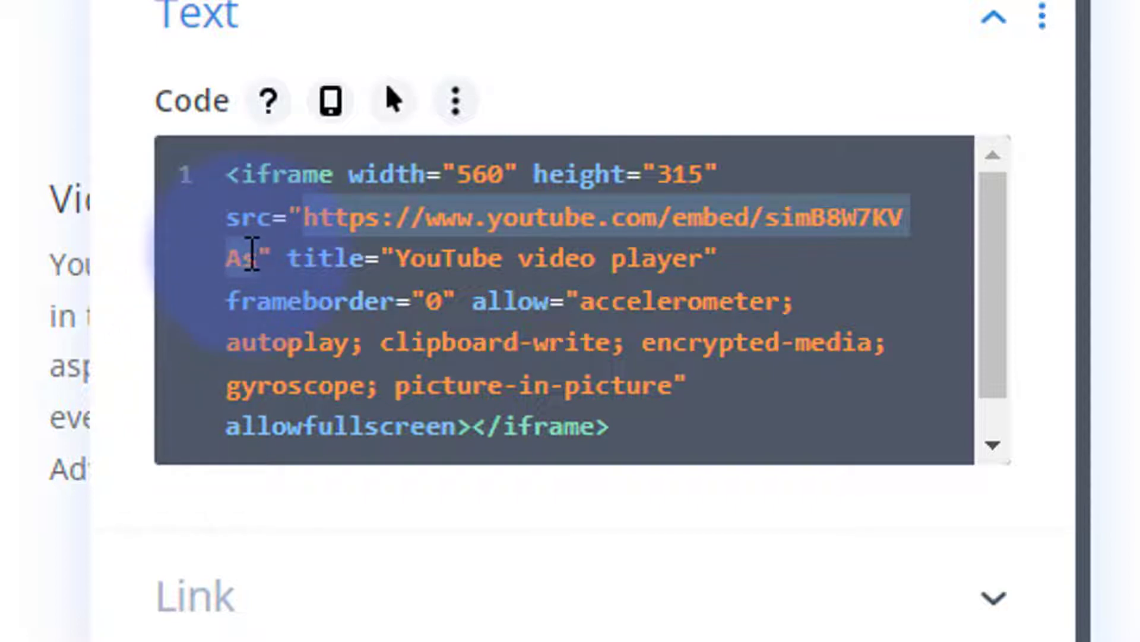
{"action": "triple_click", "coordinate": [260, 257]}
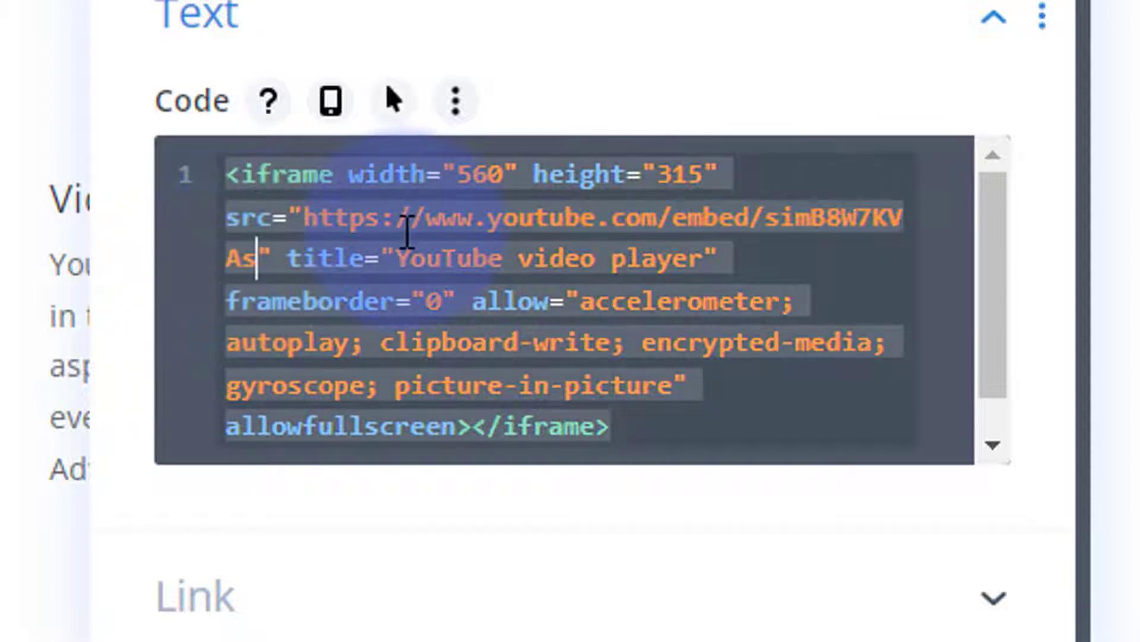
{"action": "type", "text": "?"}
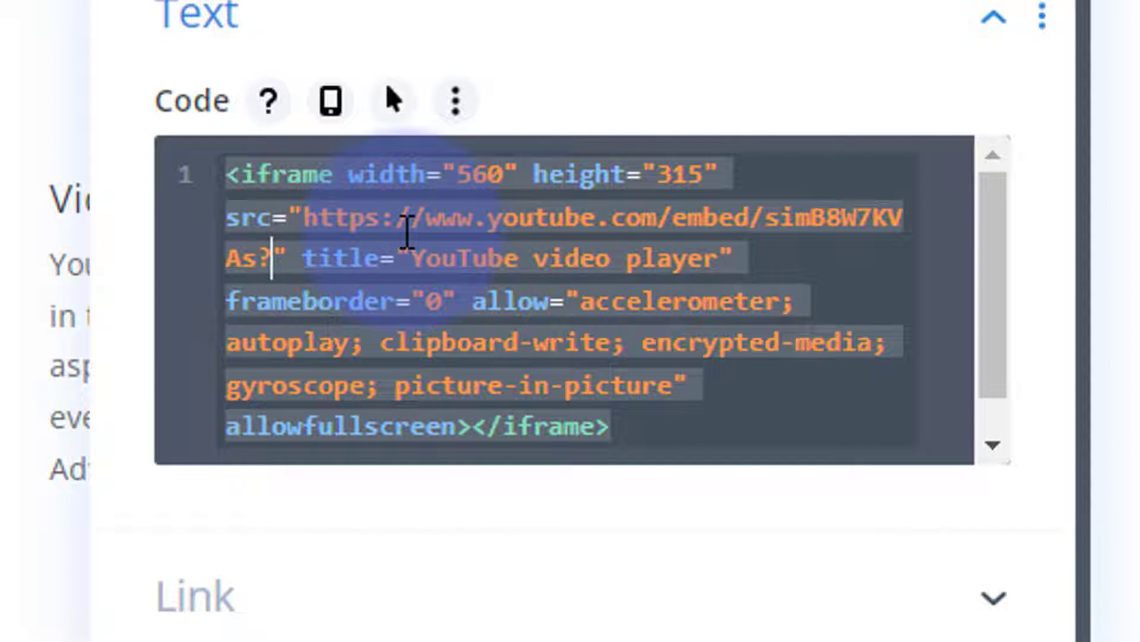
{"action": "type", "text": "autop"}
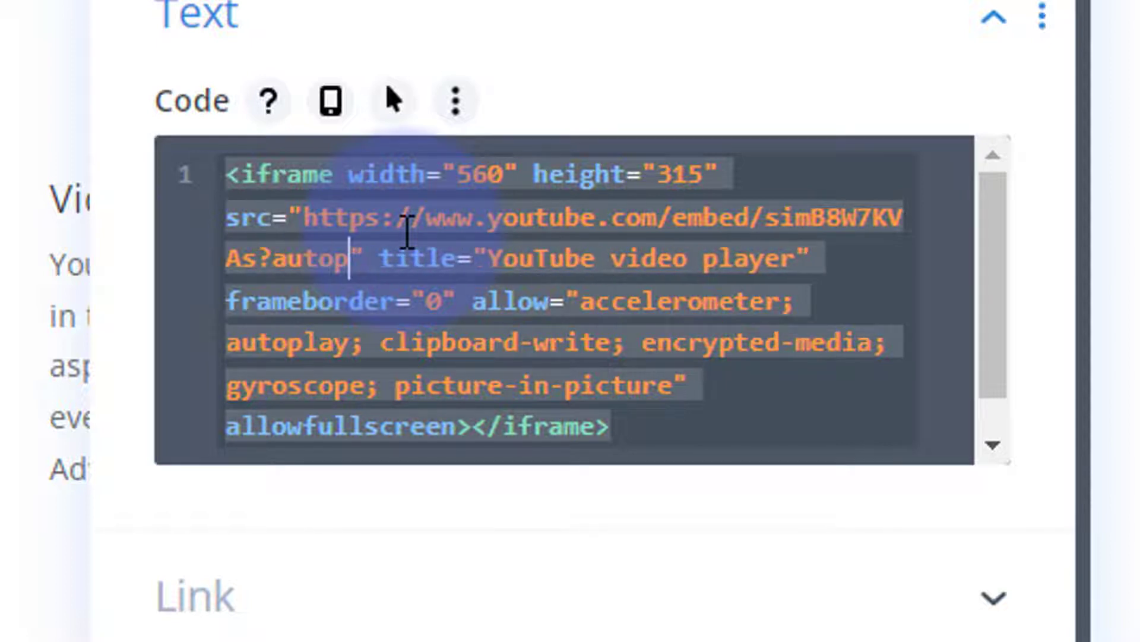
{"action": "type", "text": "lay="}
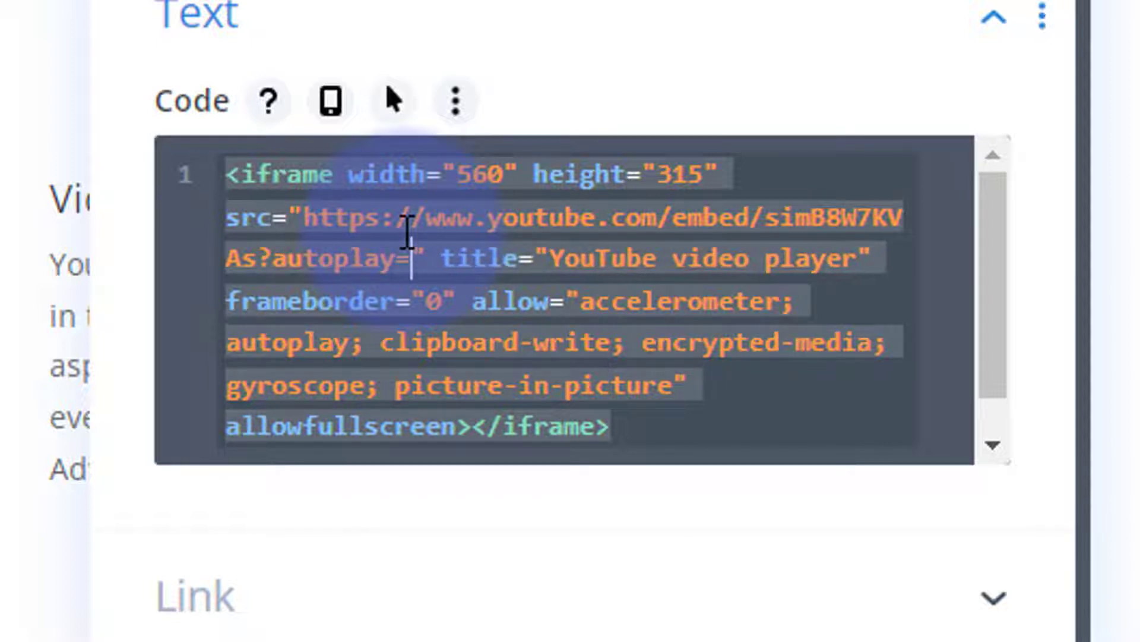
{"action": "type", "text": "1"}
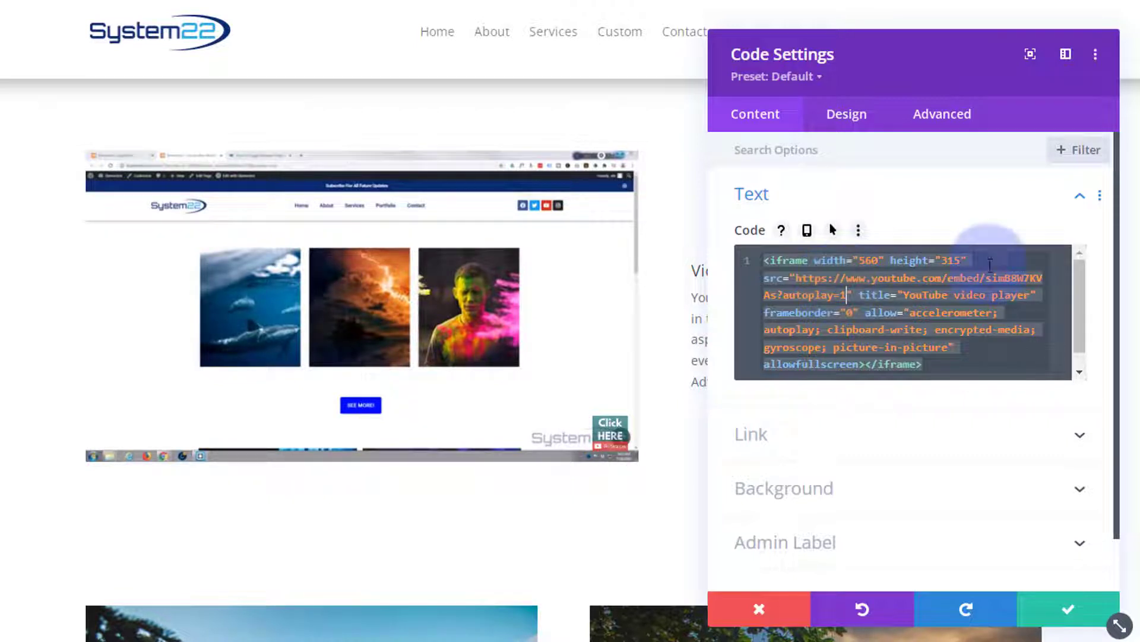
Step: Pause the preview and append &mute=1 after autoplay=1 in the iframe src URL
{"action": "left_click", "coordinate": [429, 402]}
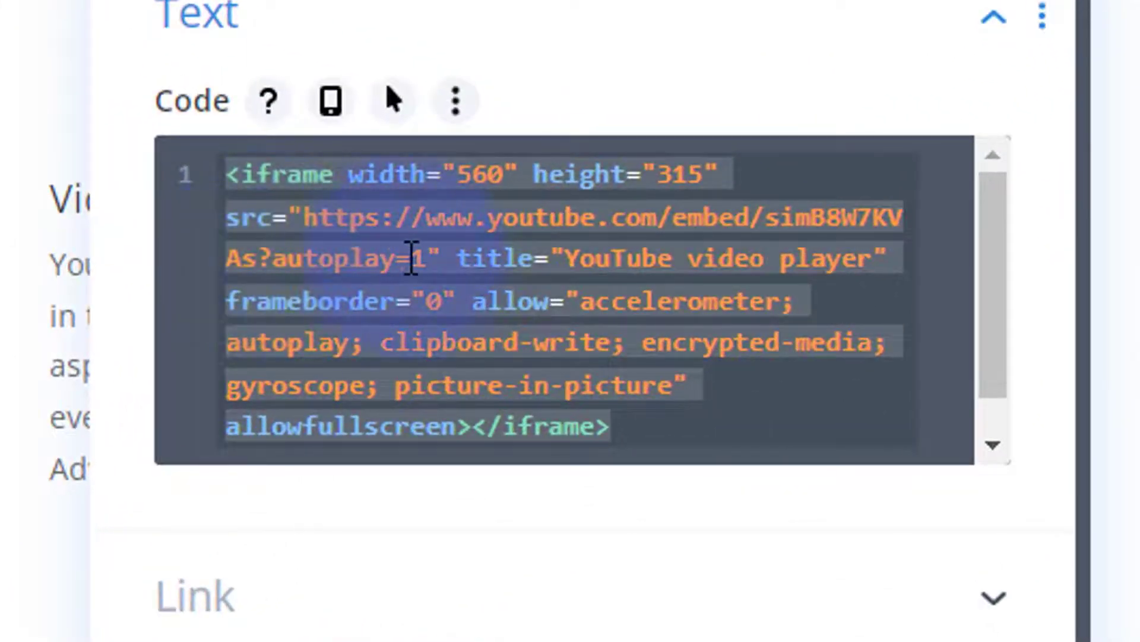
{"action": "left_click", "coordinate": [427, 259]}
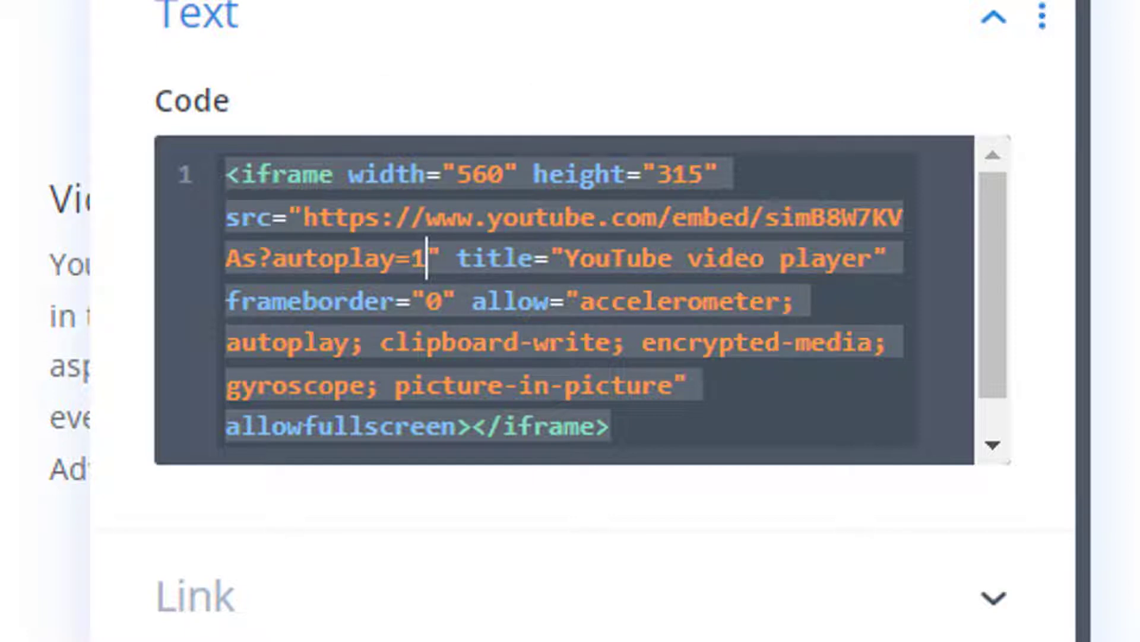
{"action": "type", "text": "&"}
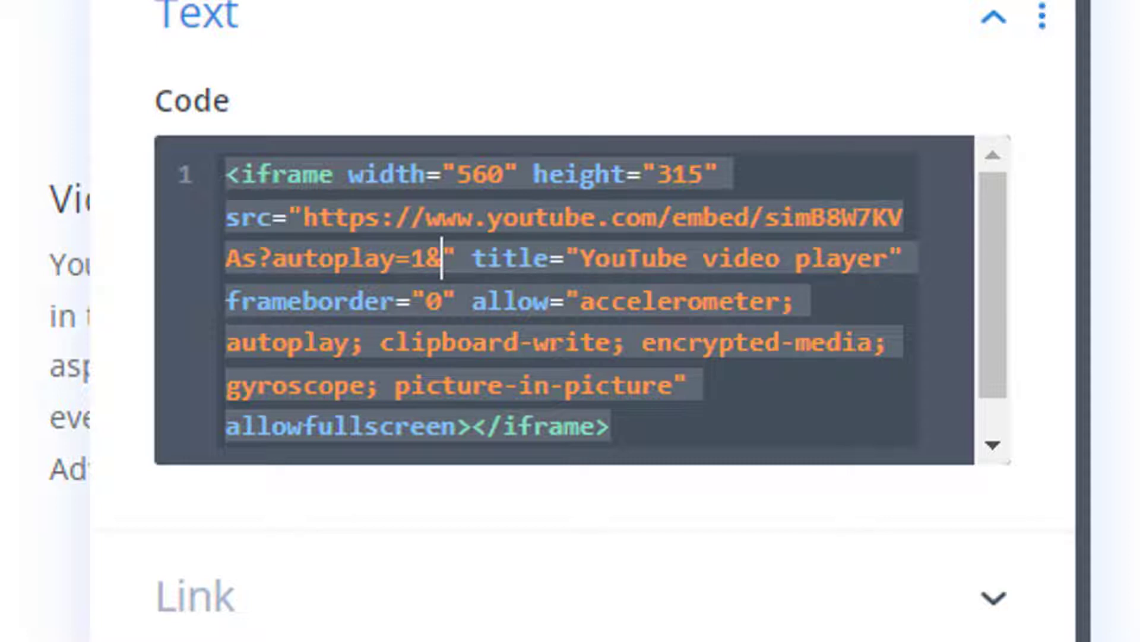
{"action": "type", "text": "mute="}
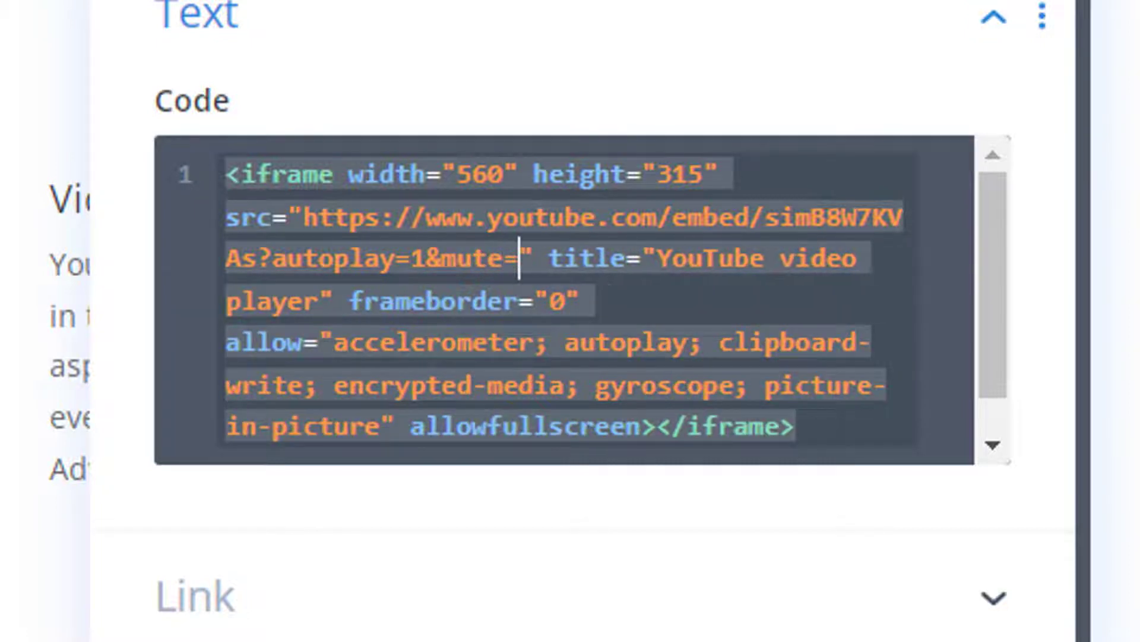
{"action": "type", "text": "1"}
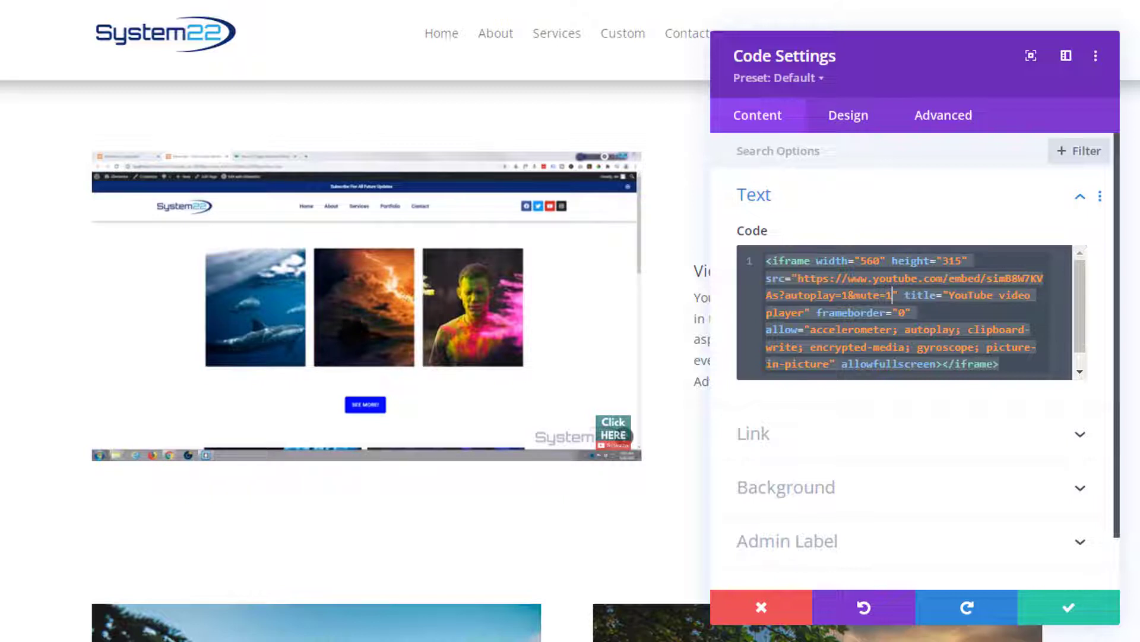
Step: Apply the muted autoplay embed and save the module to the Divi Library as 'Video 1'
{"action": "left_click", "coordinate": [1056, 606]}
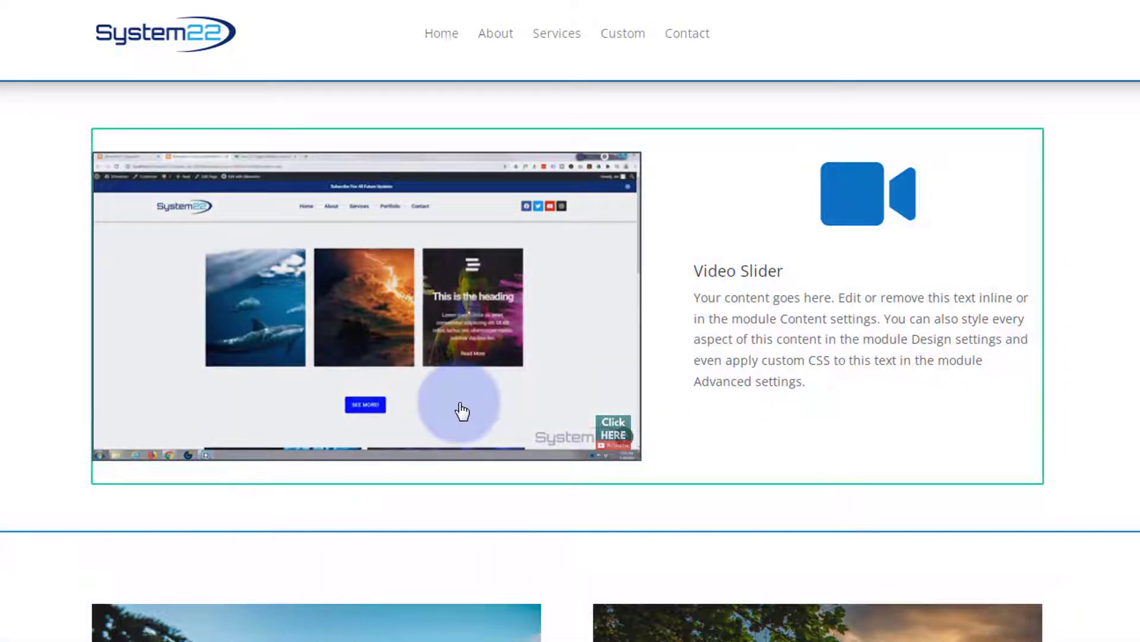
{"action": "mouse_move", "coordinate": [355, 214]}
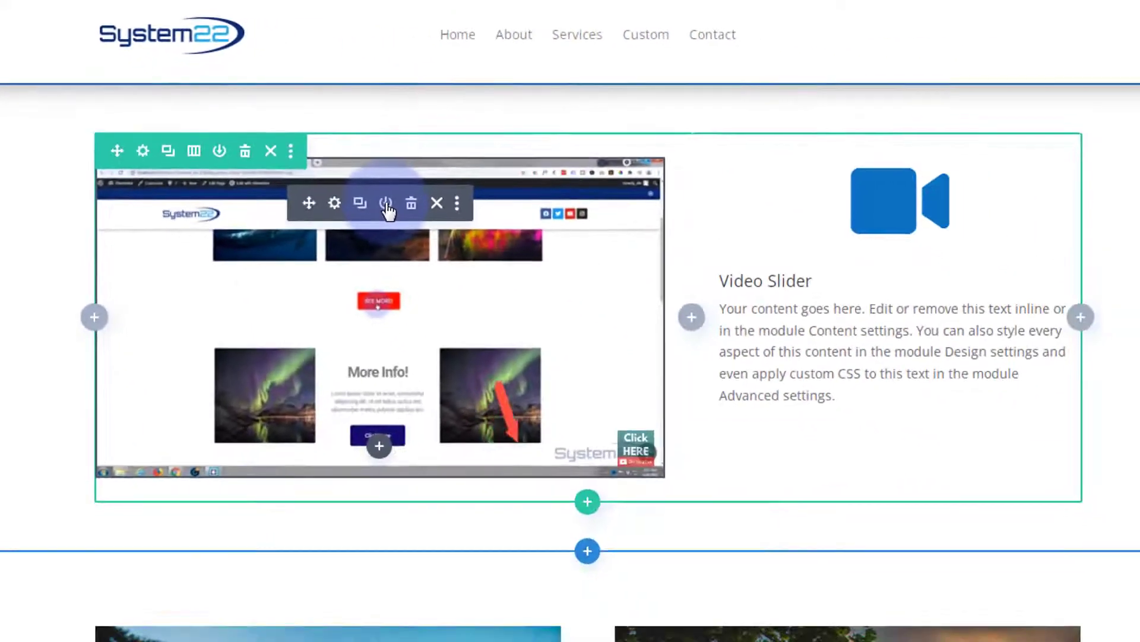
{"action": "left_click", "coordinate": [386, 203]}
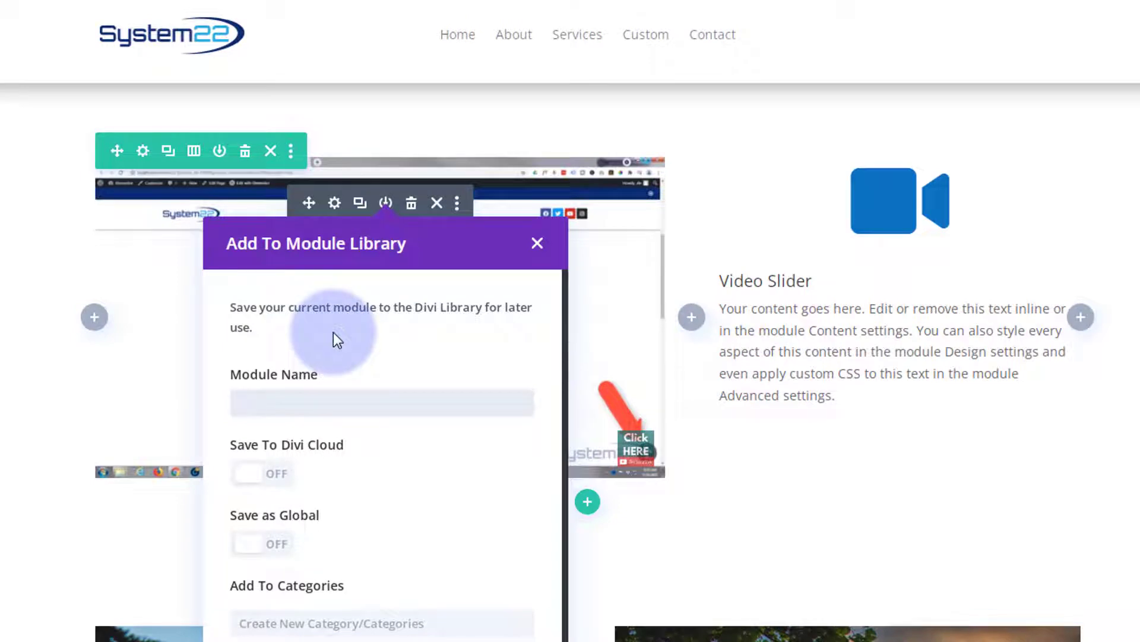
{"action": "type", "text": "Video 1"}
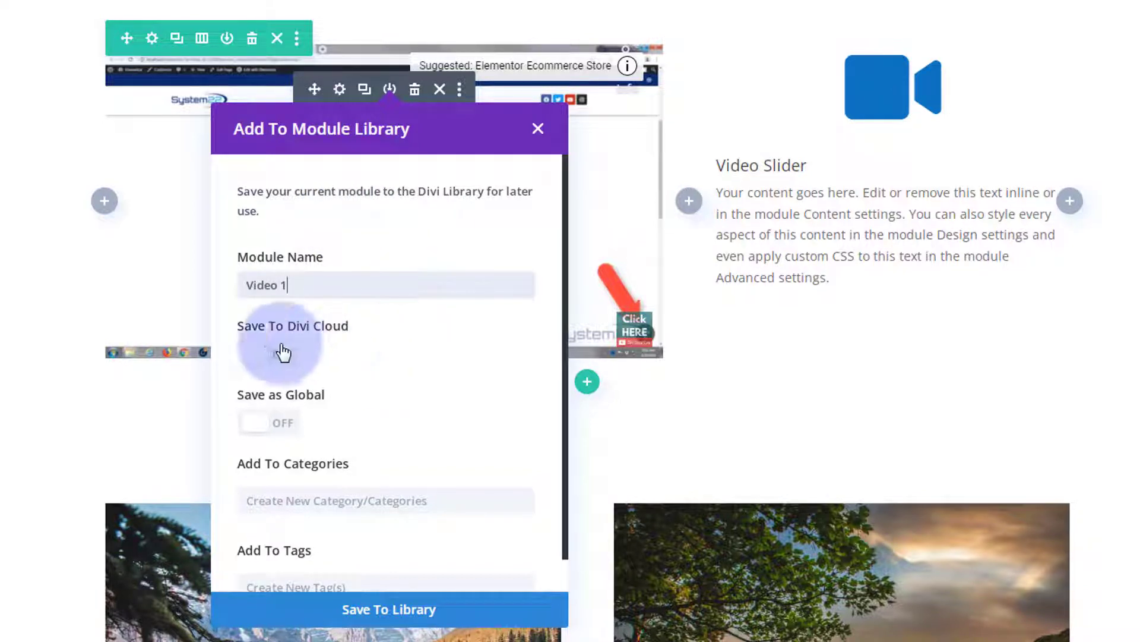
{"action": "left_click", "coordinate": [392, 608]}
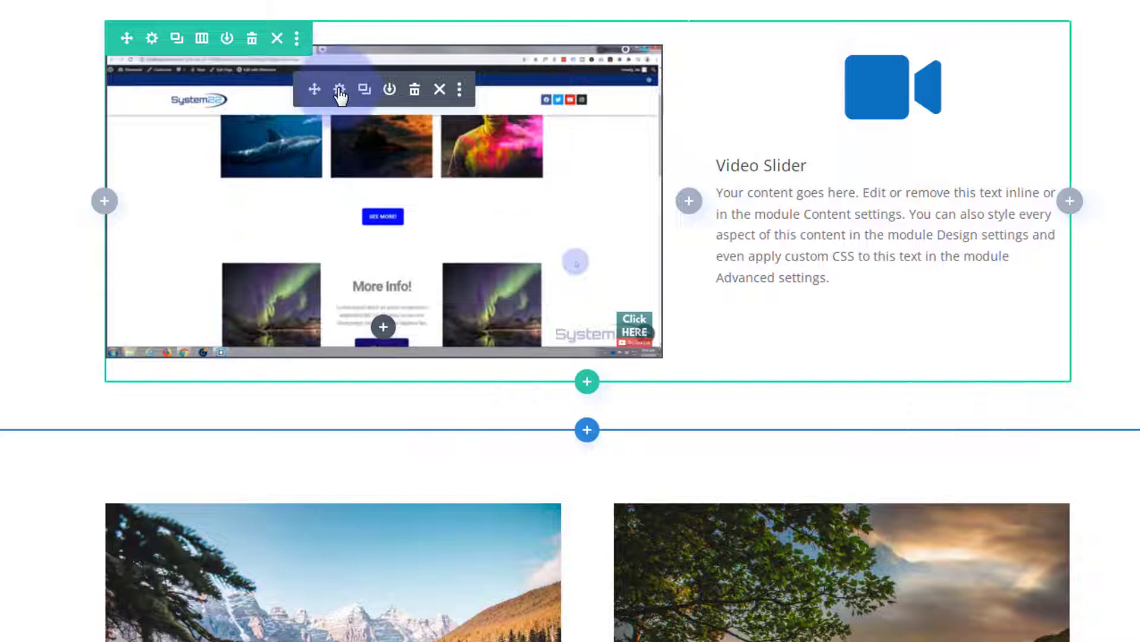
{"action": "left_click", "coordinate": [339, 90]}
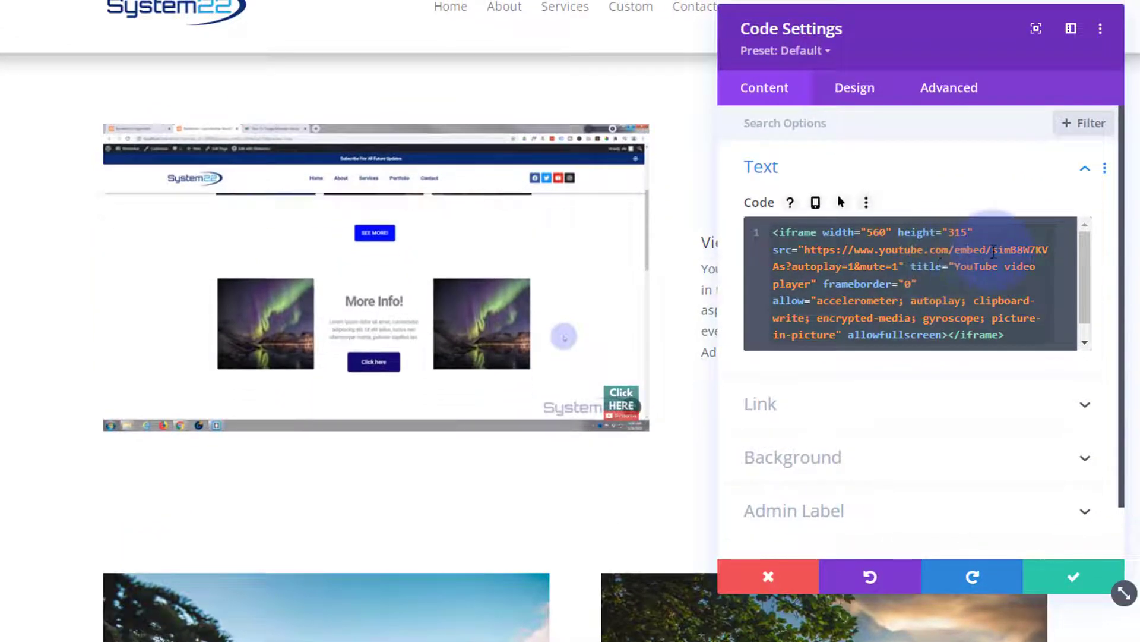
Step: Replace video ID simB8W7KVAs with DQ35gqzm674 in the embed src and apply the change
{"action": "left_click_drag", "start_coordinate": [994, 250], "coordinate": [786, 267]}
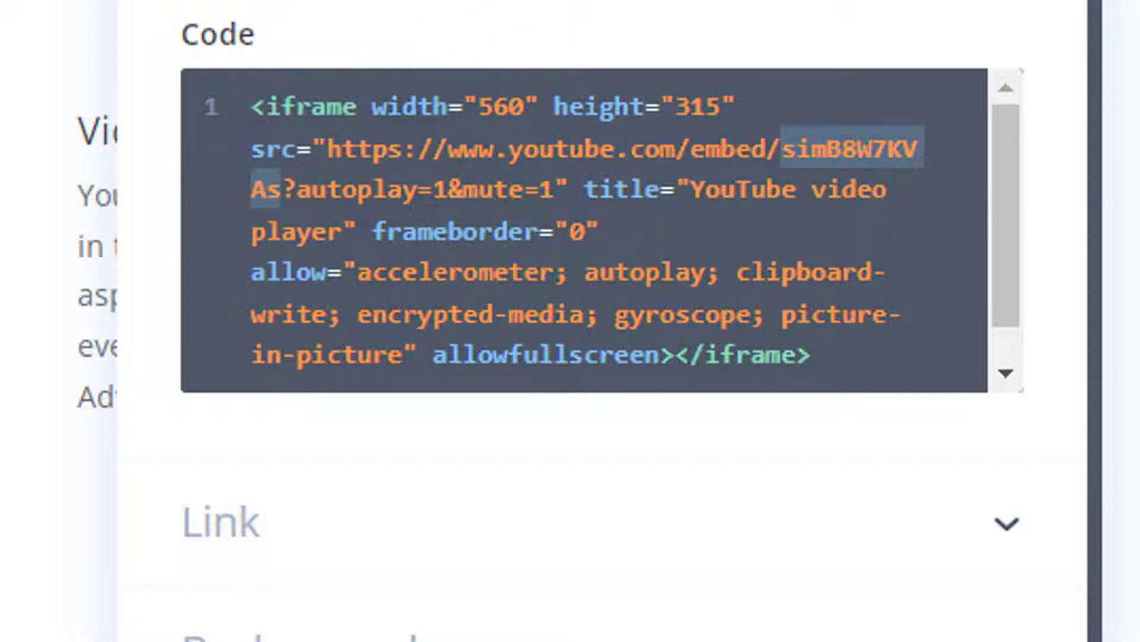
{"action": "left_click", "coordinate": [868, 123]}
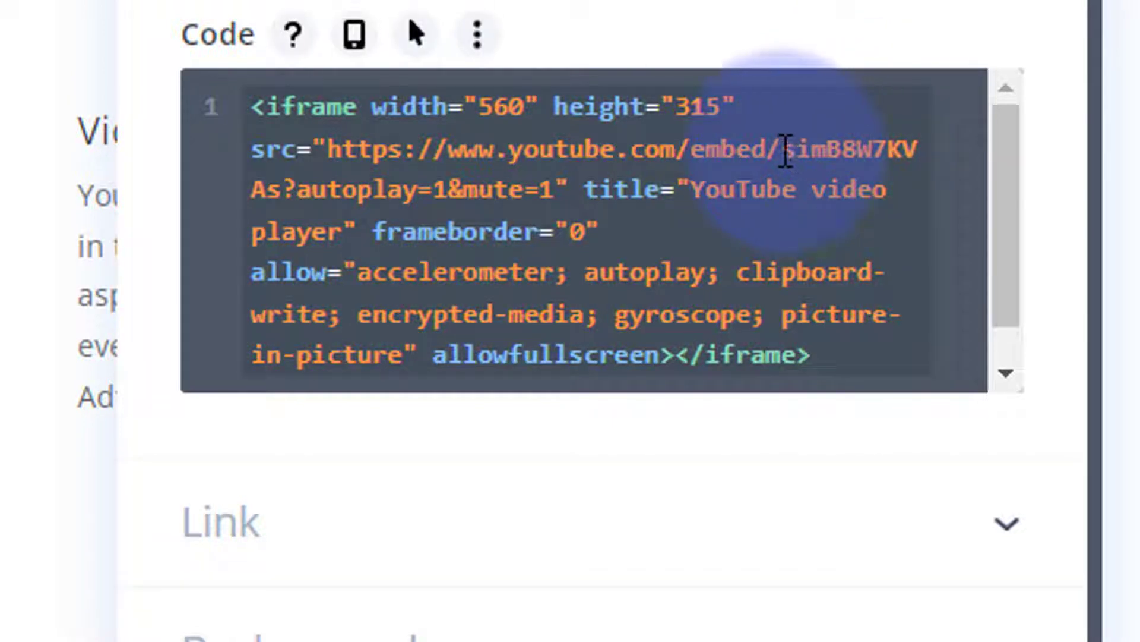
{"action": "left_click_drag", "start_coordinate": [789, 151], "coordinate": [286, 191]}
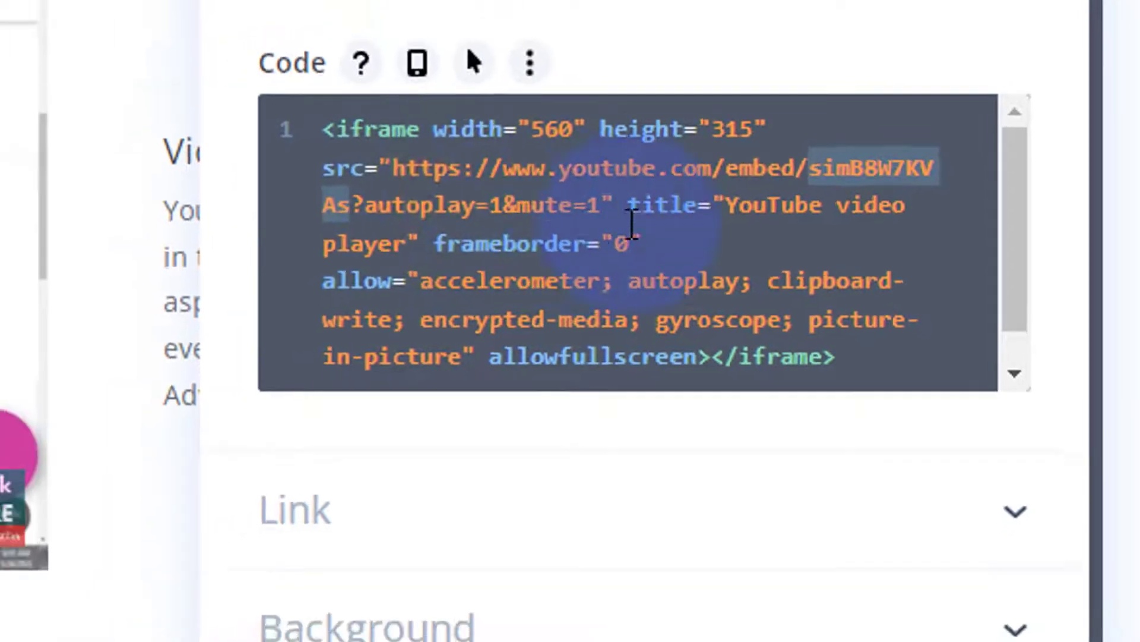
{"action": "type", "text": "DQ35gqzm674"}
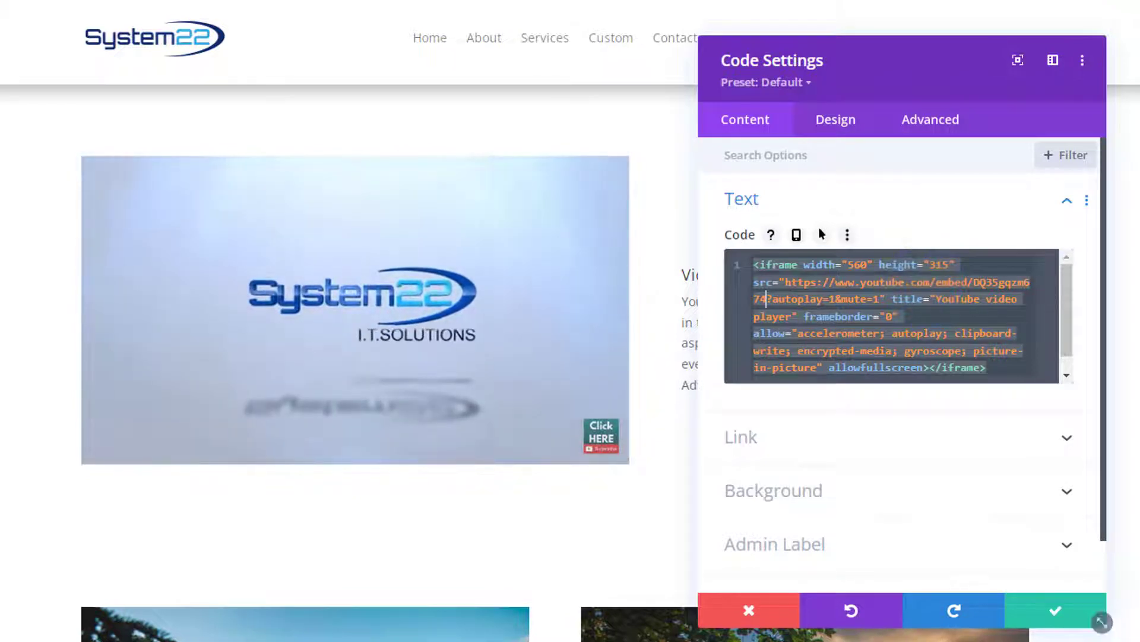
{"action": "left_click", "coordinate": [1062, 615]}
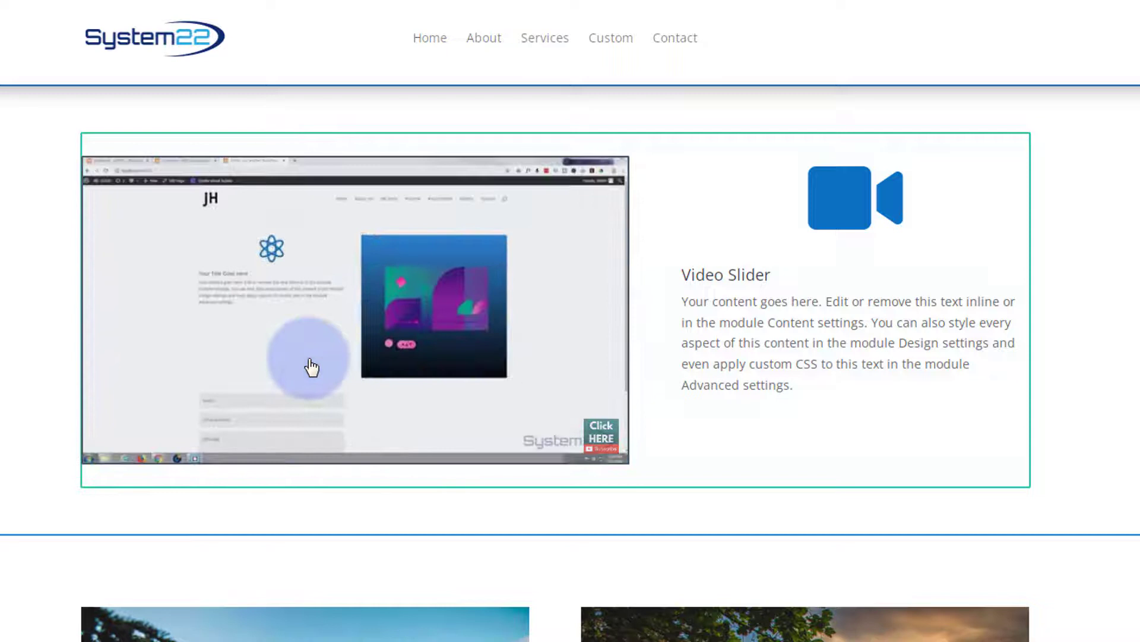
Step: Save the updated module to the Divi Library as 'Video 2'
{"action": "mouse_move", "coordinate": [311, 368]}
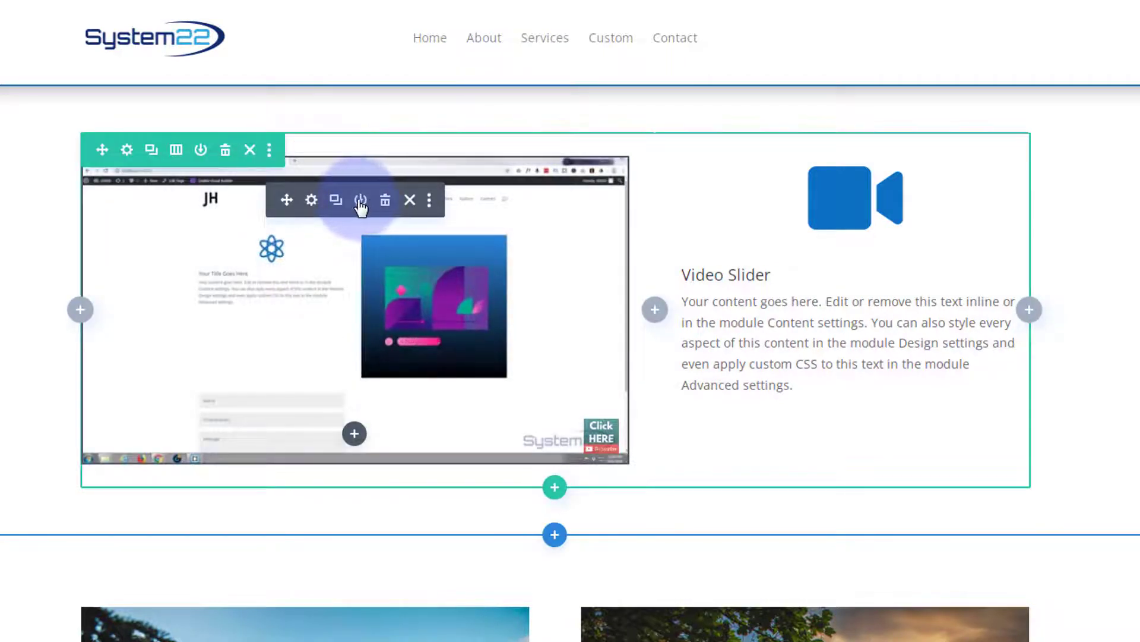
{"action": "left_click", "coordinate": [360, 200]}
{"action": "left_click", "coordinate": [269, 403]}
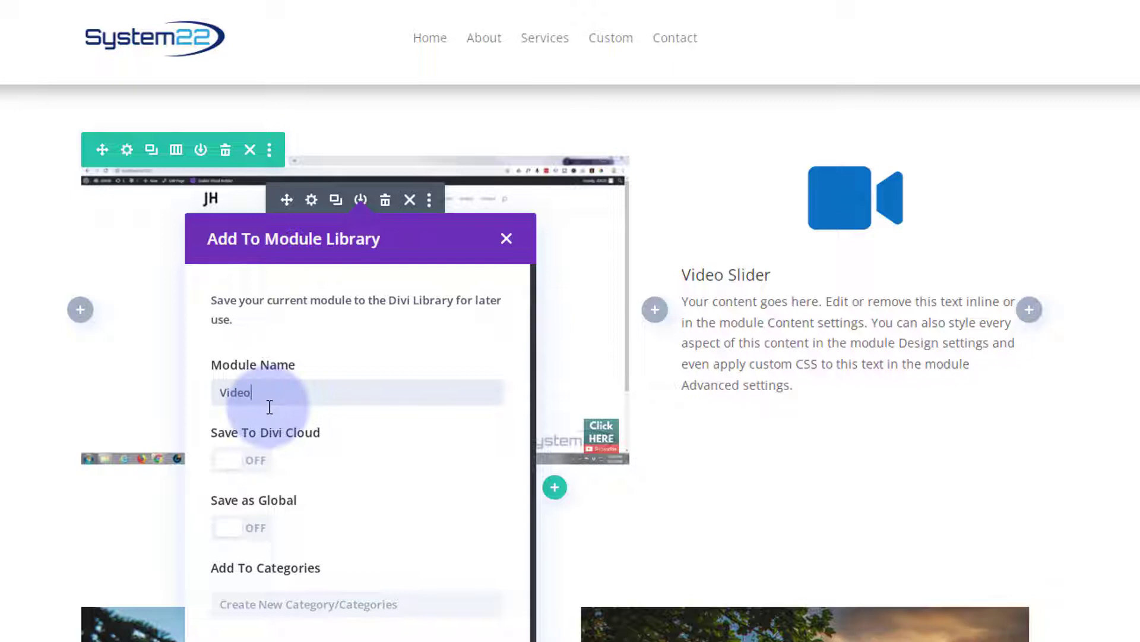
{"action": "type", "text": "Video 2"}
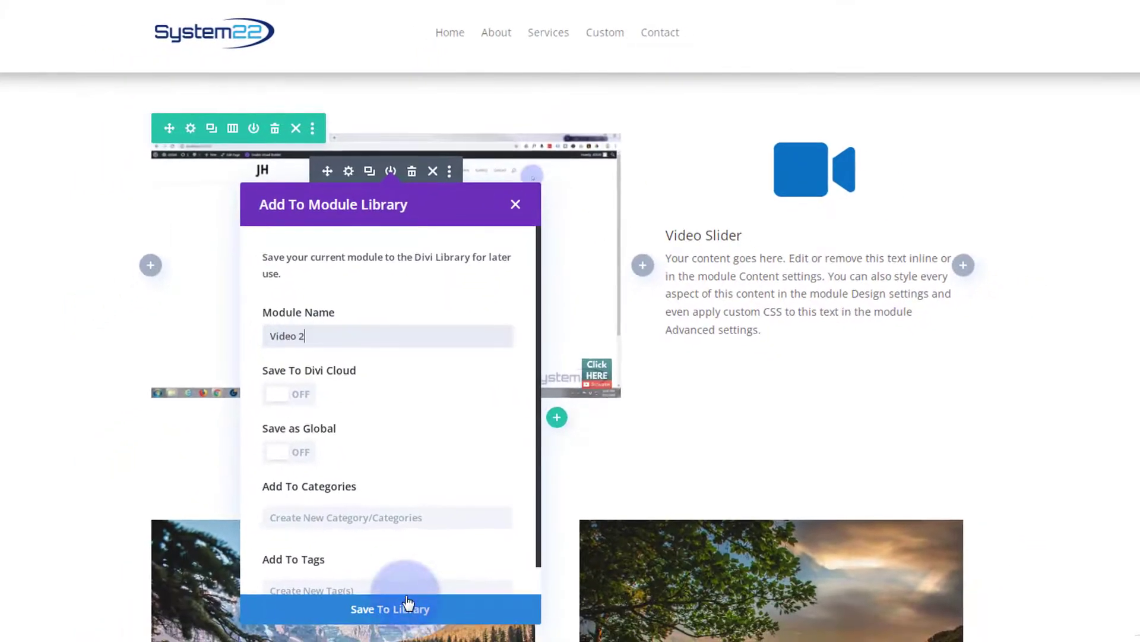
{"action": "left_click", "coordinate": [392, 609]}
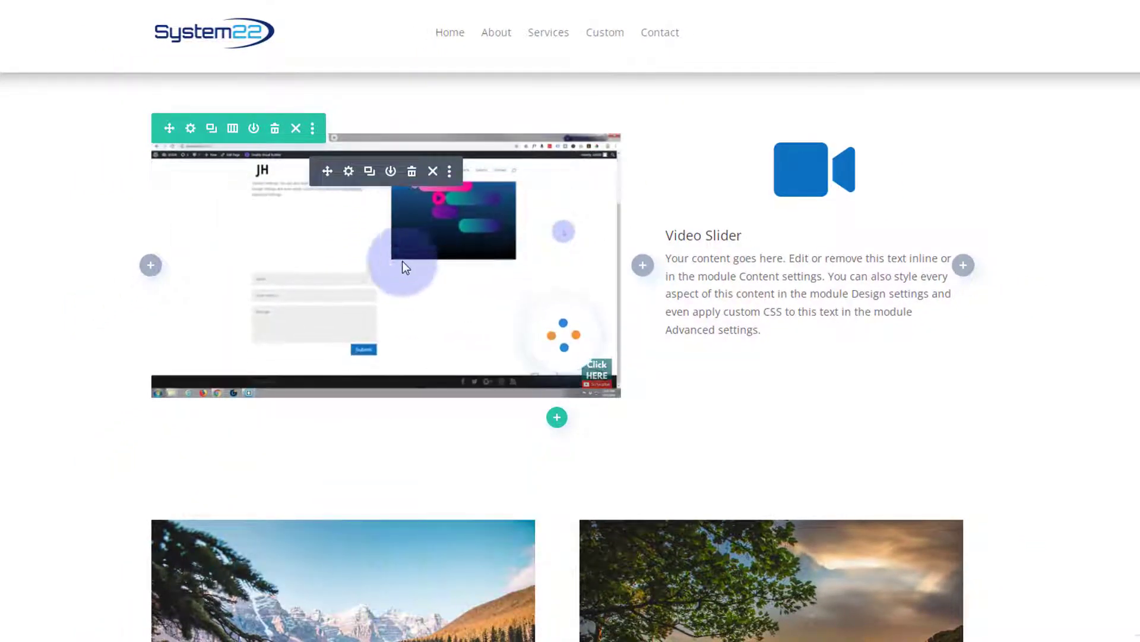
Step: Replace video ID DQ35gqzm674 with 0VZqS3n9Ckc in the embed src and apply the change
{"action": "left_click", "coordinate": [348, 172]}
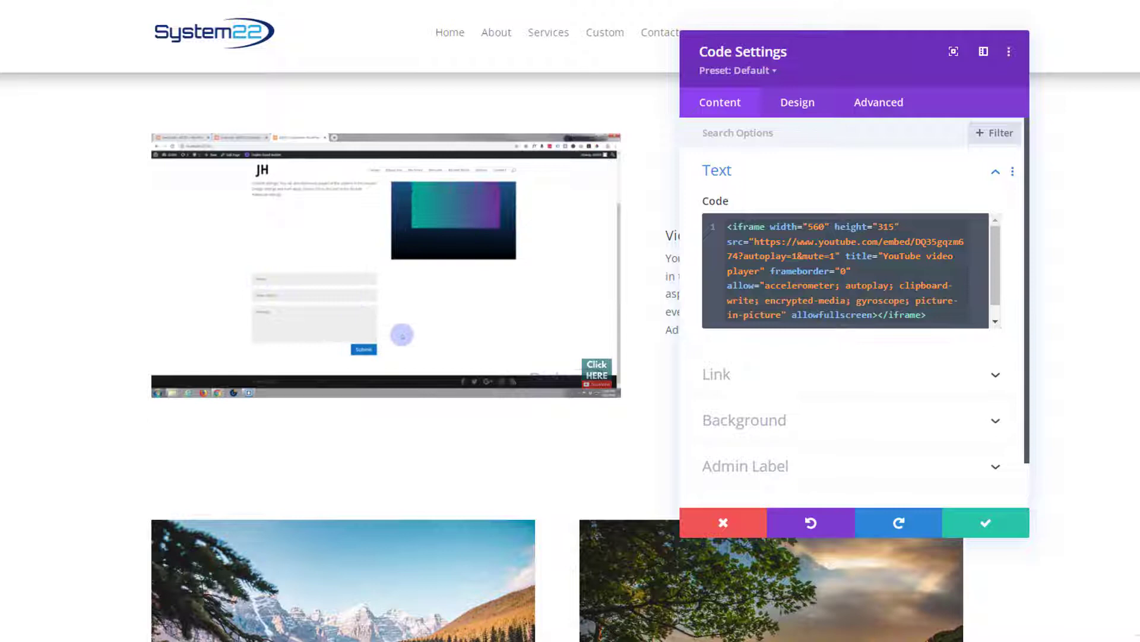
{"action": "left_click", "coordinate": [726, 286]}
{"action": "left_click", "coordinate": [918, 242]}
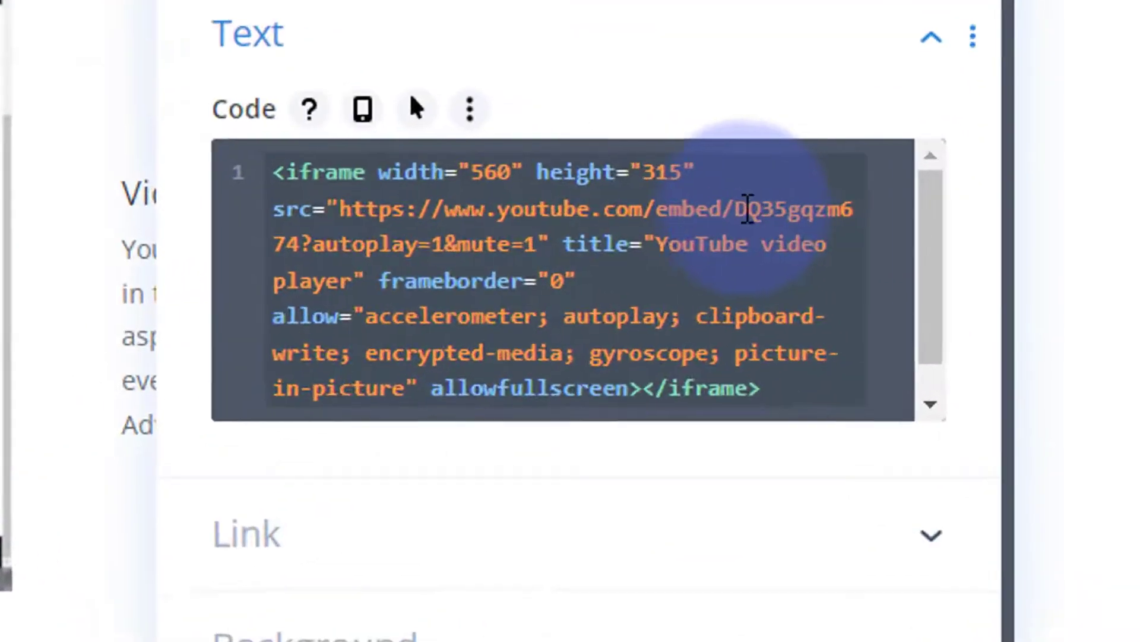
{"action": "left_click_drag", "start_coordinate": [720, 208], "coordinate": [268, 243]}
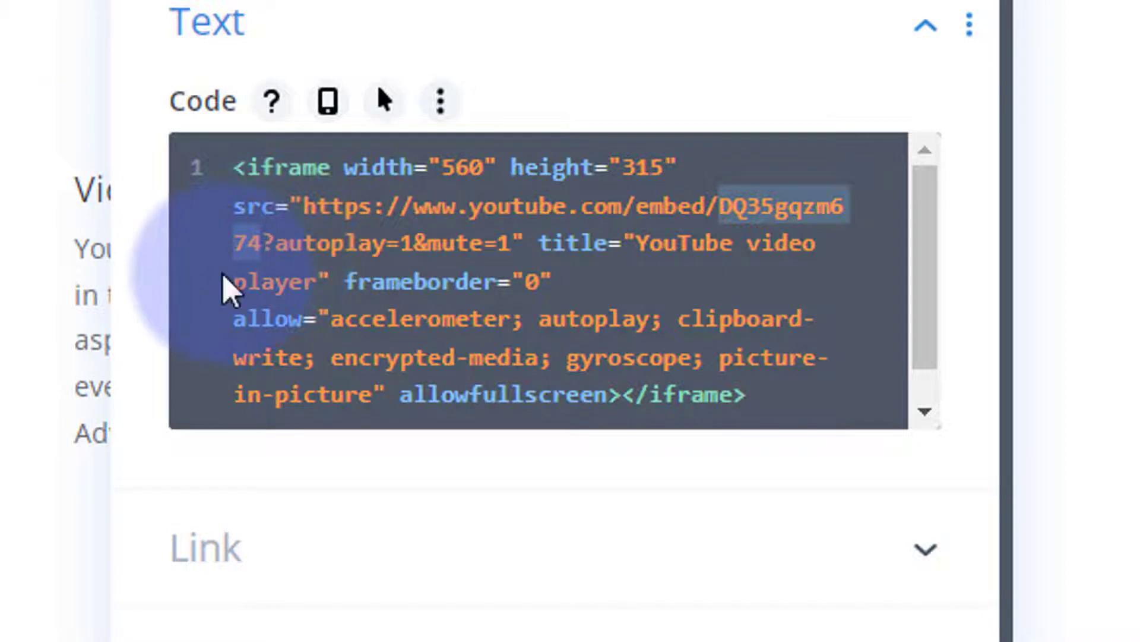
{"action": "type", "text": "0VZqS3n9Ckc"}
{"action": "left_click", "coordinate": [564, 443]}
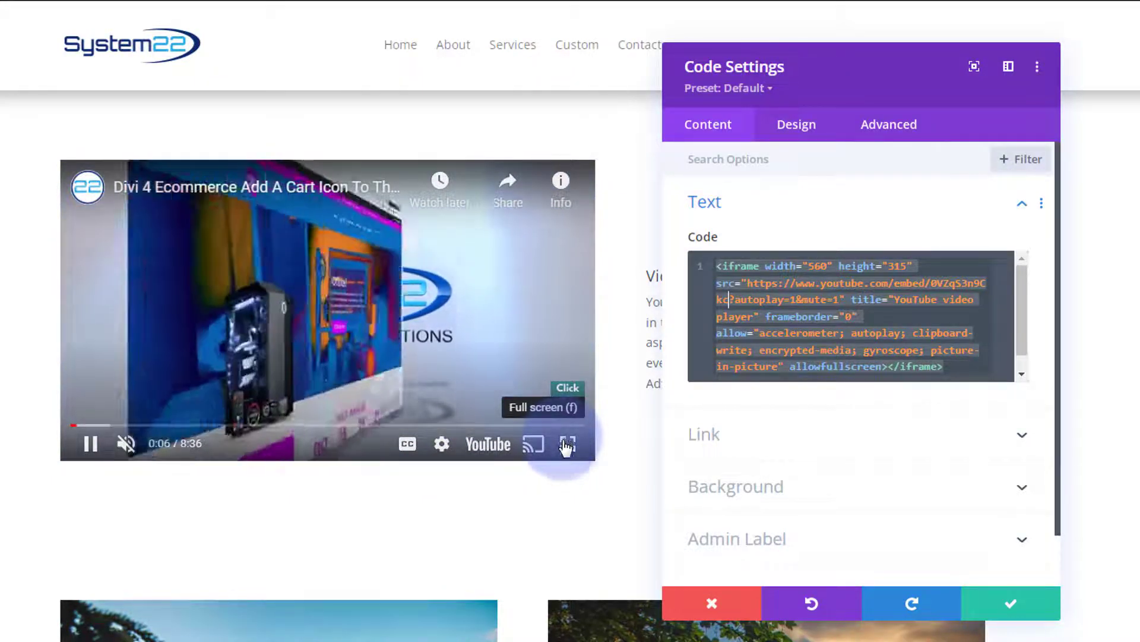
{"action": "left_click", "coordinate": [1012, 604]}
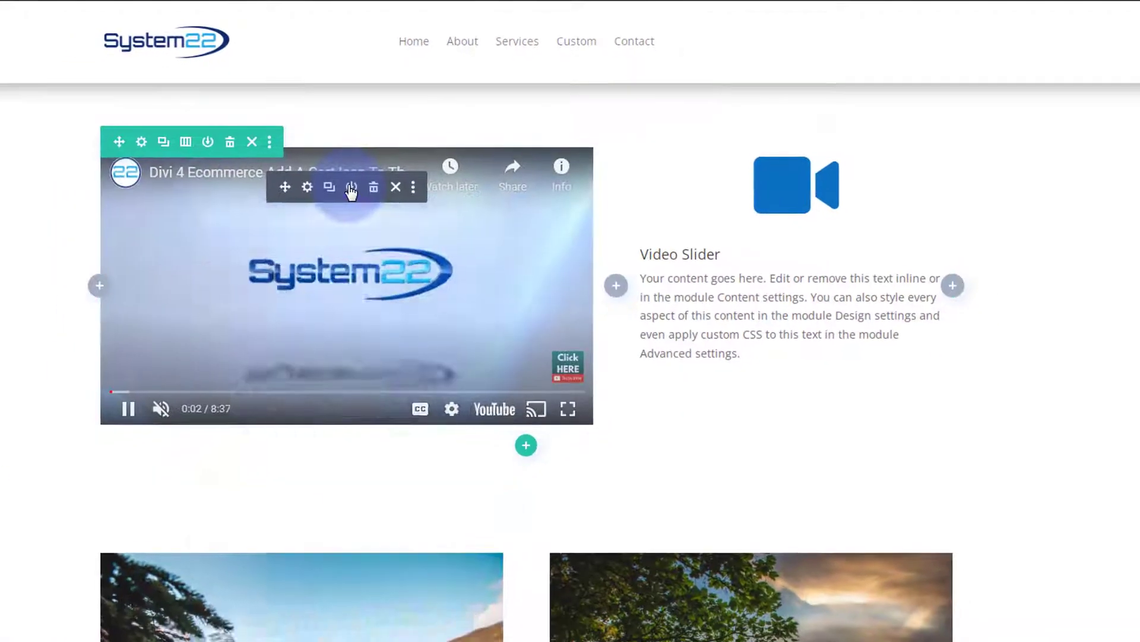
Step: Save the updated module to the Divi Library as 'Video 3'
{"action": "left_click", "coordinate": [333, 202]}
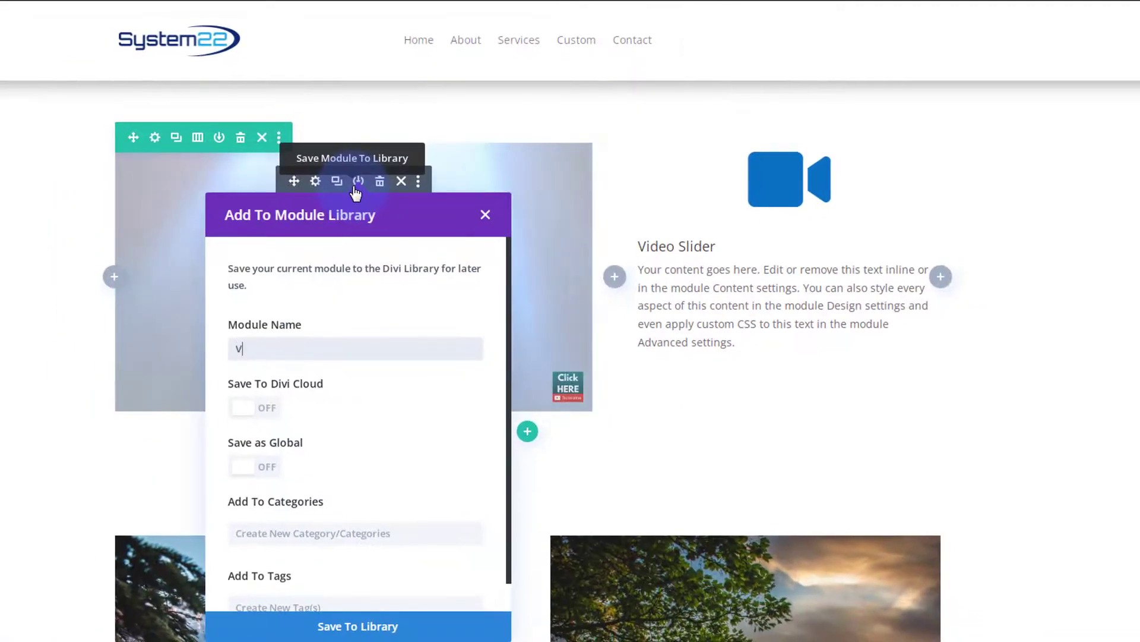
{"action": "type", "text": "Video 3"}
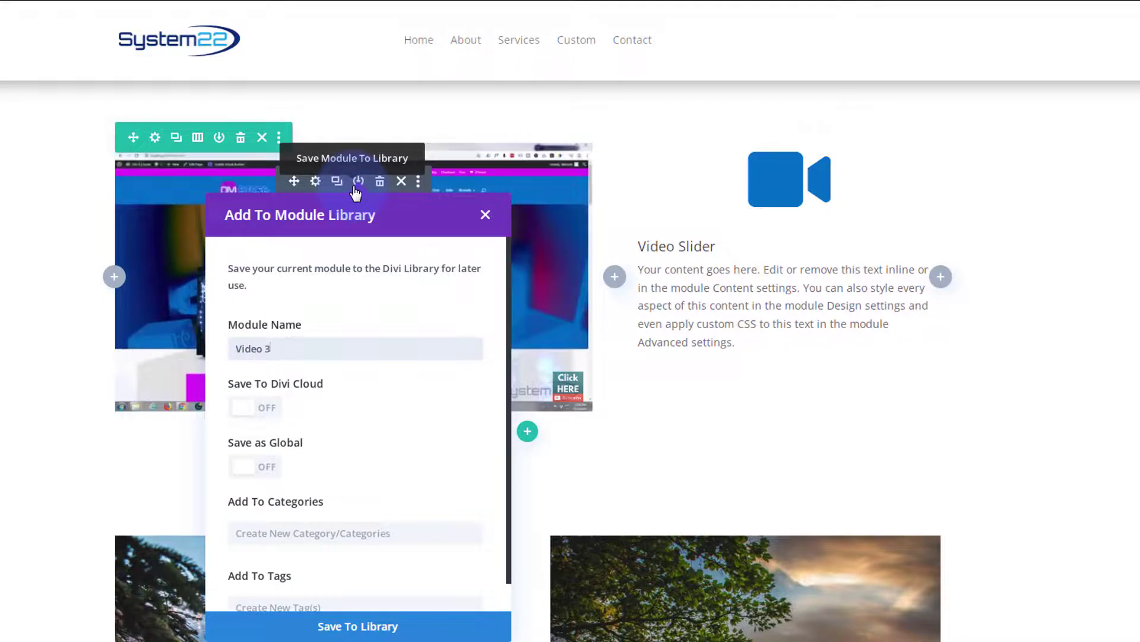
{"action": "left_click", "coordinate": [383, 627]}
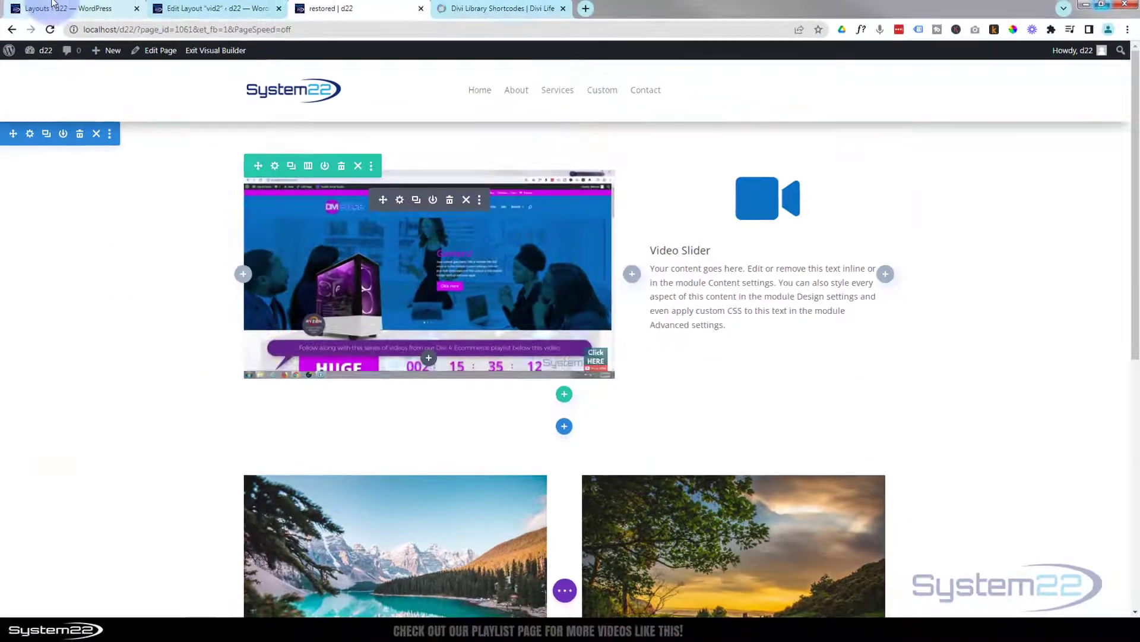
{"action": "left_click", "coordinate": [53, 6]}
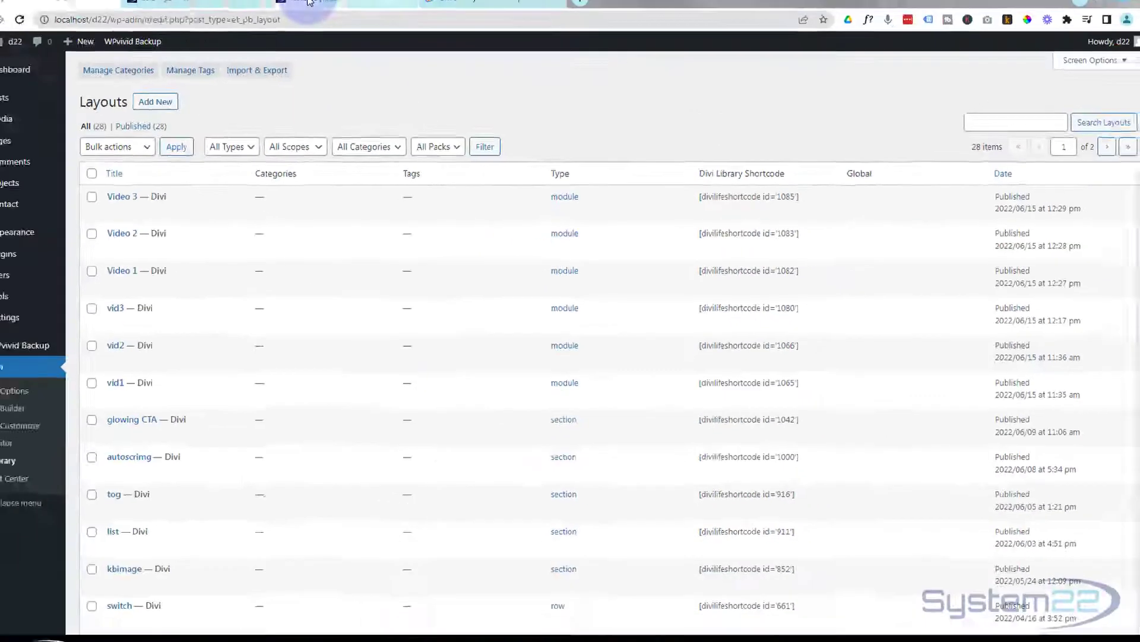
{"action": "left_click", "coordinate": [310, 3]}
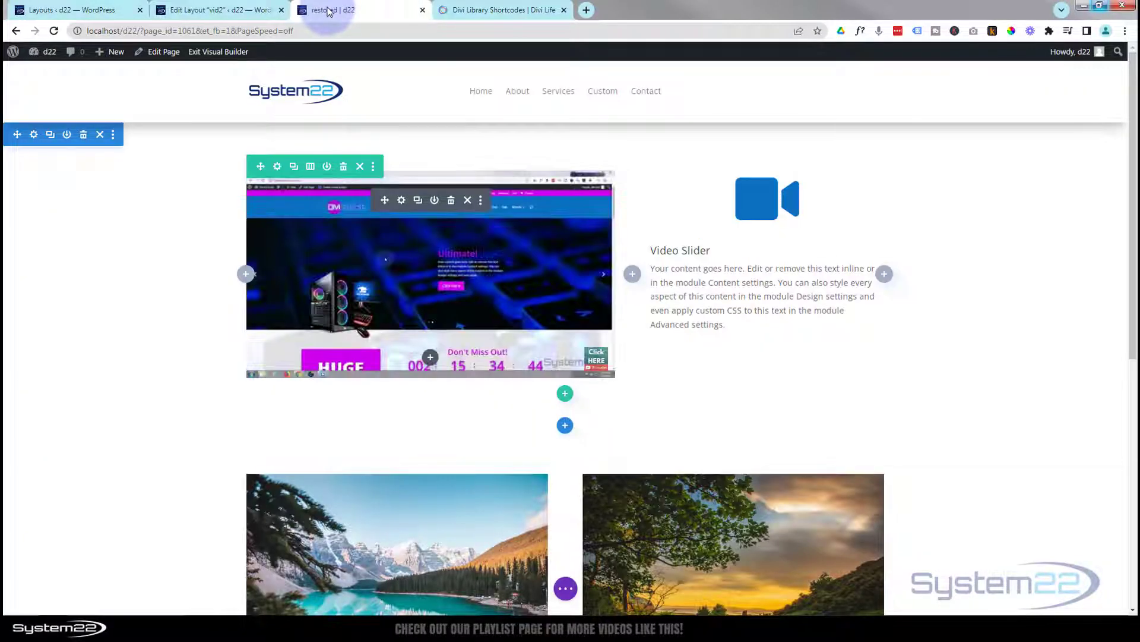
Step: Replace the left column's video module with a single-slide Slider and open that slide's settings
{"action": "left_click", "coordinate": [468, 202]}
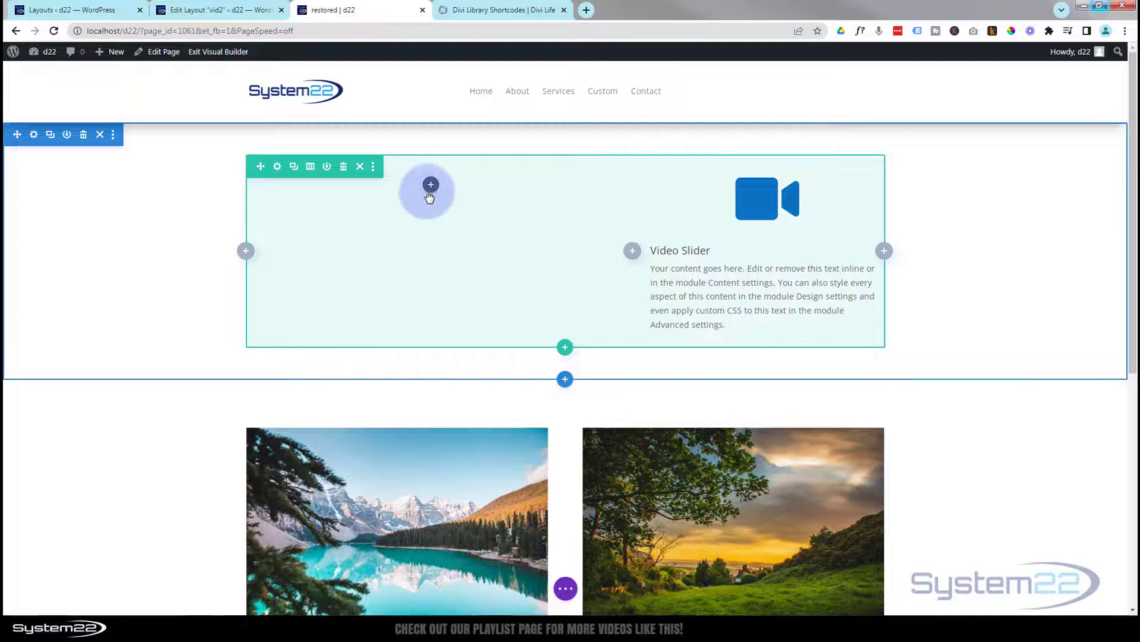
{"action": "left_click", "coordinate": [431, 186]}
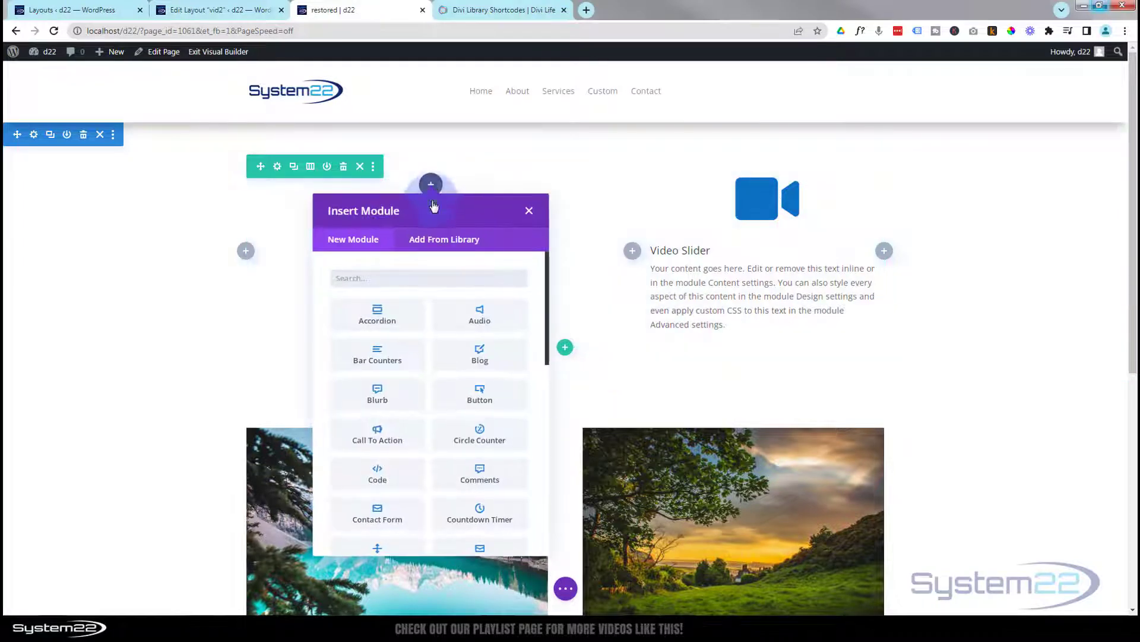
{"action": "scroll", "coordinate": [401, 398], "scroll_direction": "down", "scroll_amount": 1}
{"action": "scroll", "coordinate": [401, 395], "scroll_direction": "down", "scroll_amount": 8}
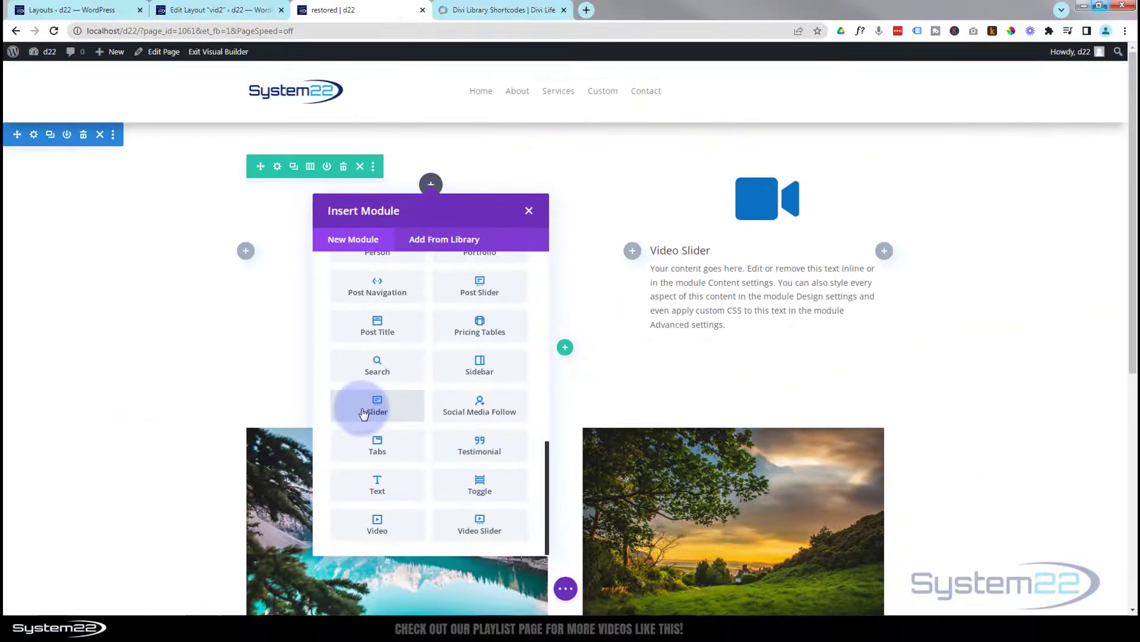
{"action": "left_click", "coordinate": [364, 414]}
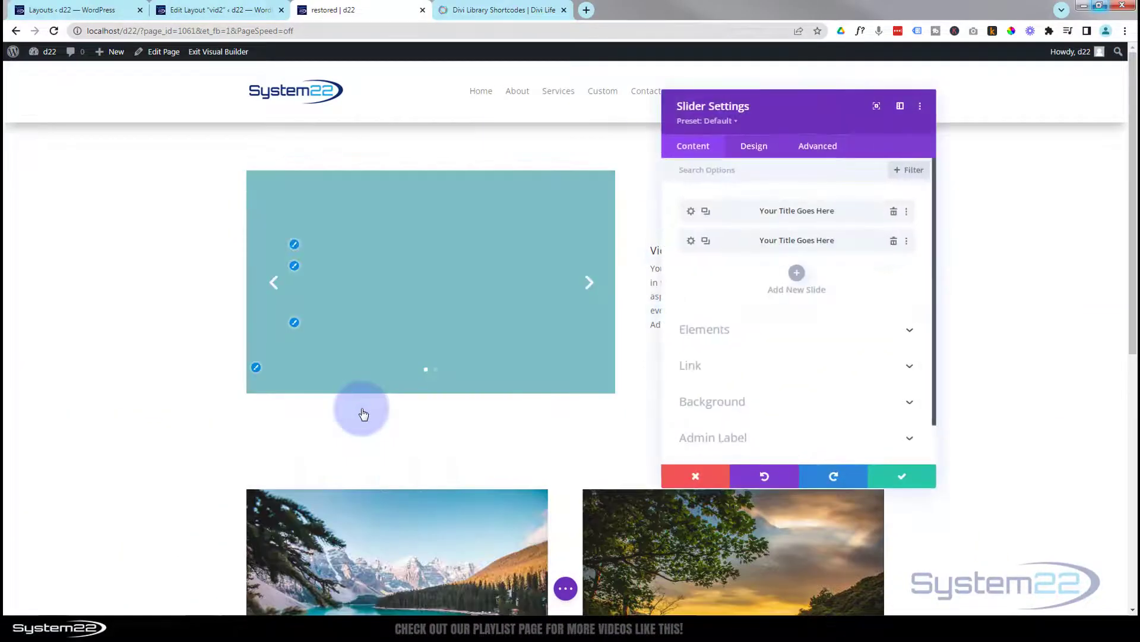
{"action": "left_click", "coordinate": [893, 241]}
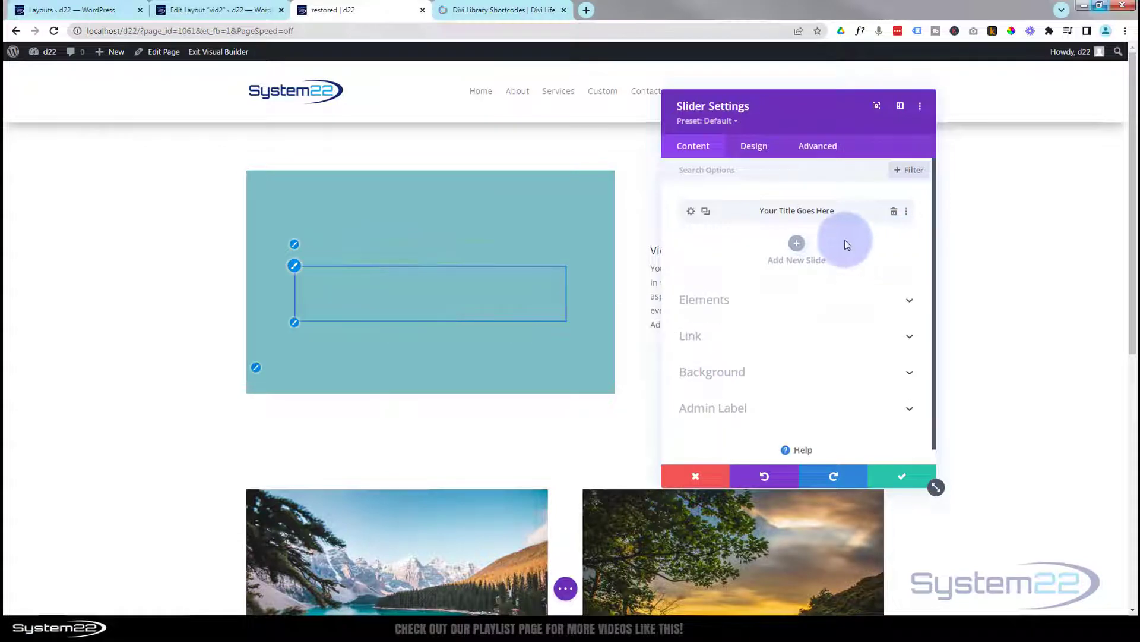
{"action": "left_click", "coordinate": [692, 214]}
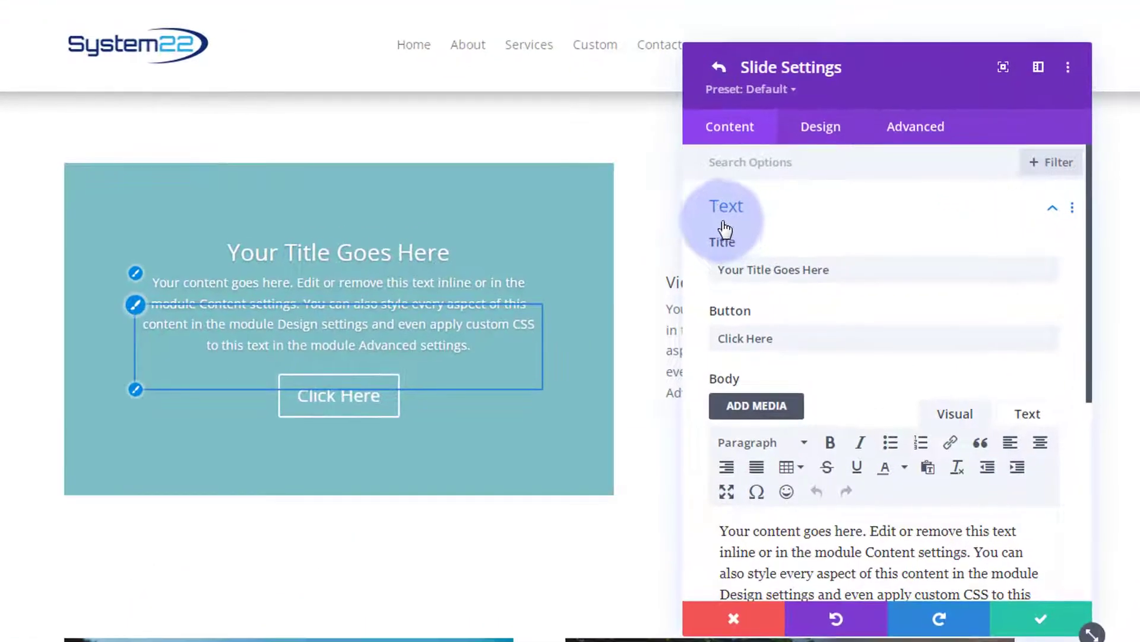
Step: Delete the slide's title, 'Click Here' button text and body paragraph, leaving a blank slide
{"action": "left_click_drag", "start_coordinate": [841, 269], "coordinate": [655, 284]}
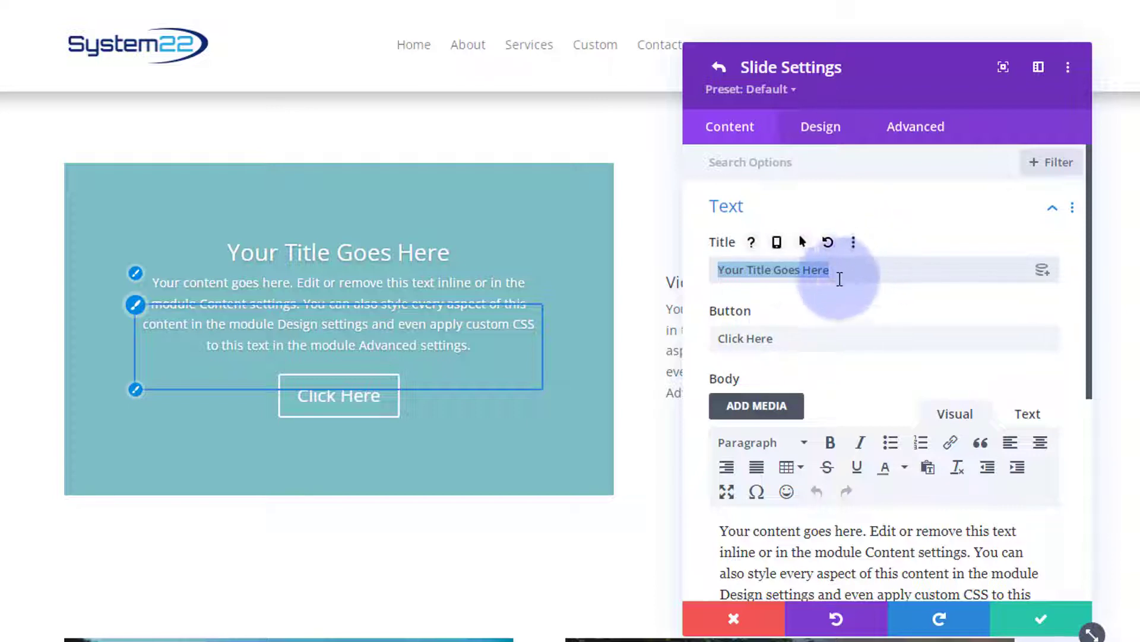
{"action": "key", "text": "BackSpace"}
{"action": "left_click_drag", "start_coordinate": [782, 332], "coordinate": [707, 335]}
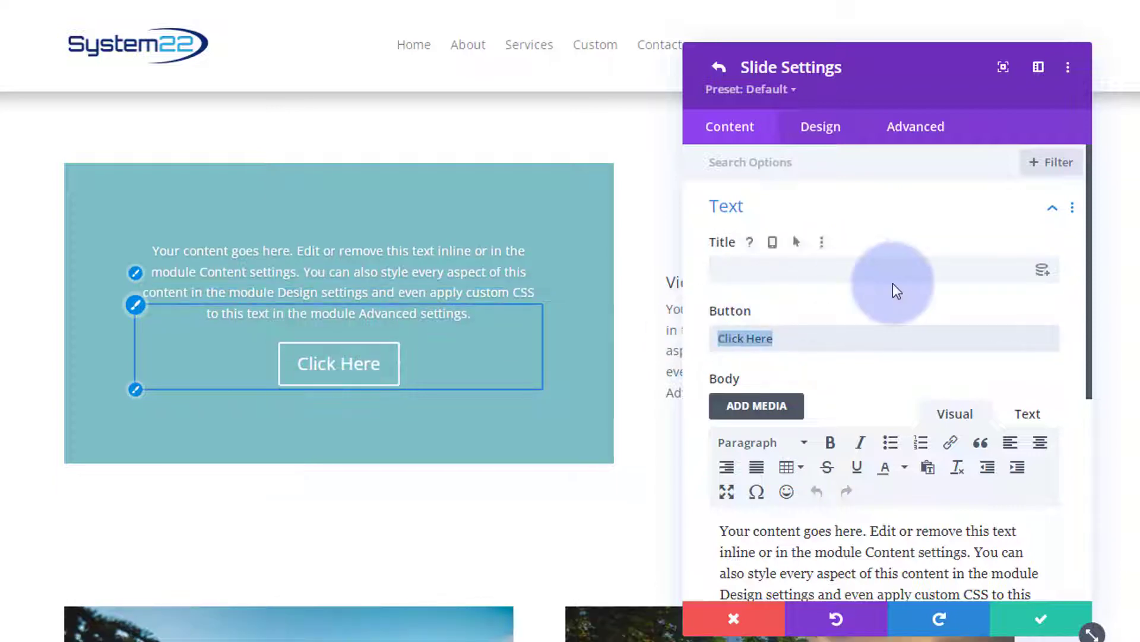
{"action": "key", "text": "BackSpace"}
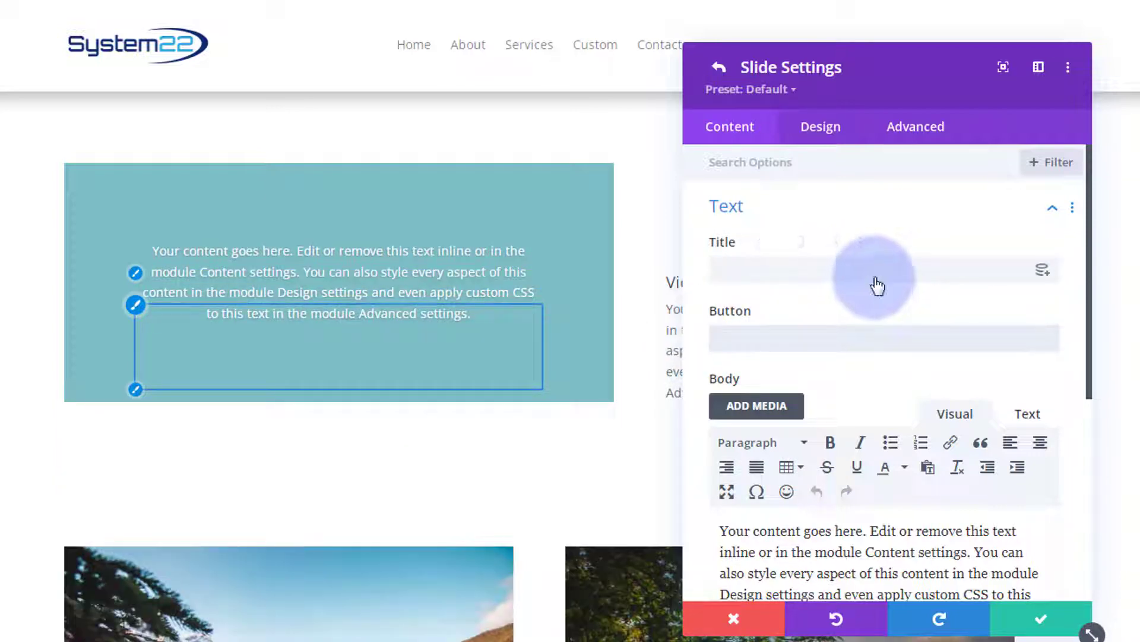
{"action": "scroll", "coordinate": [878, 286], "scroll_direction": "down", "scroll_amount": 4}
{"action": "left_click_drag", "start_coordinate": [975, 350], "coordinate": [711, 262]}
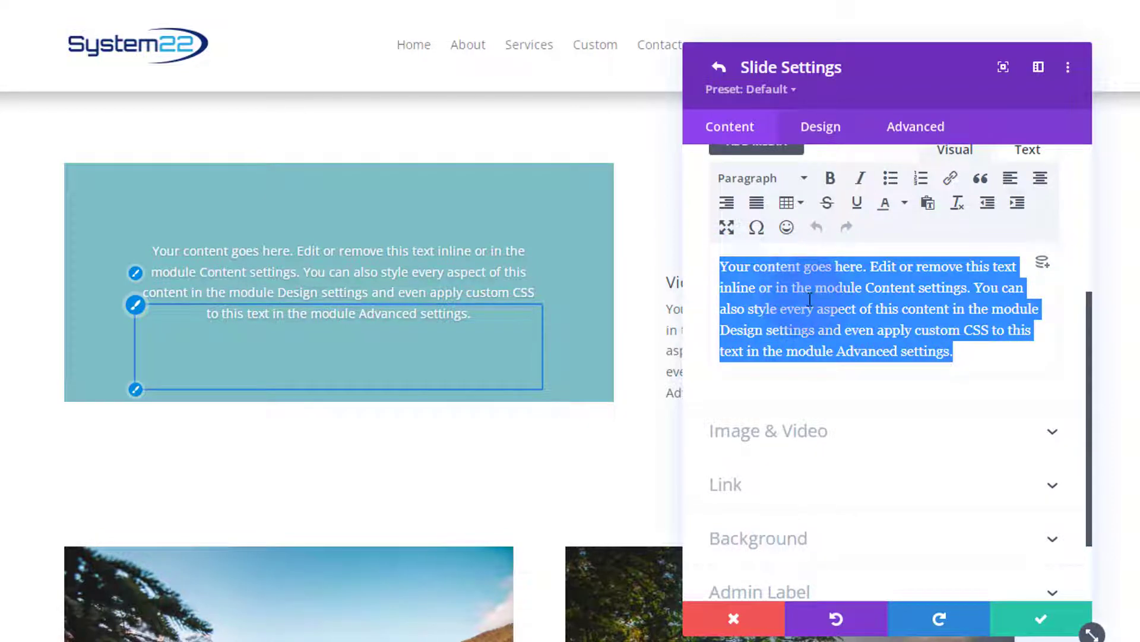
{"action": "key", "text": "BackSpace"}
{"action": "left_click", "coordinate": [738, 269]}
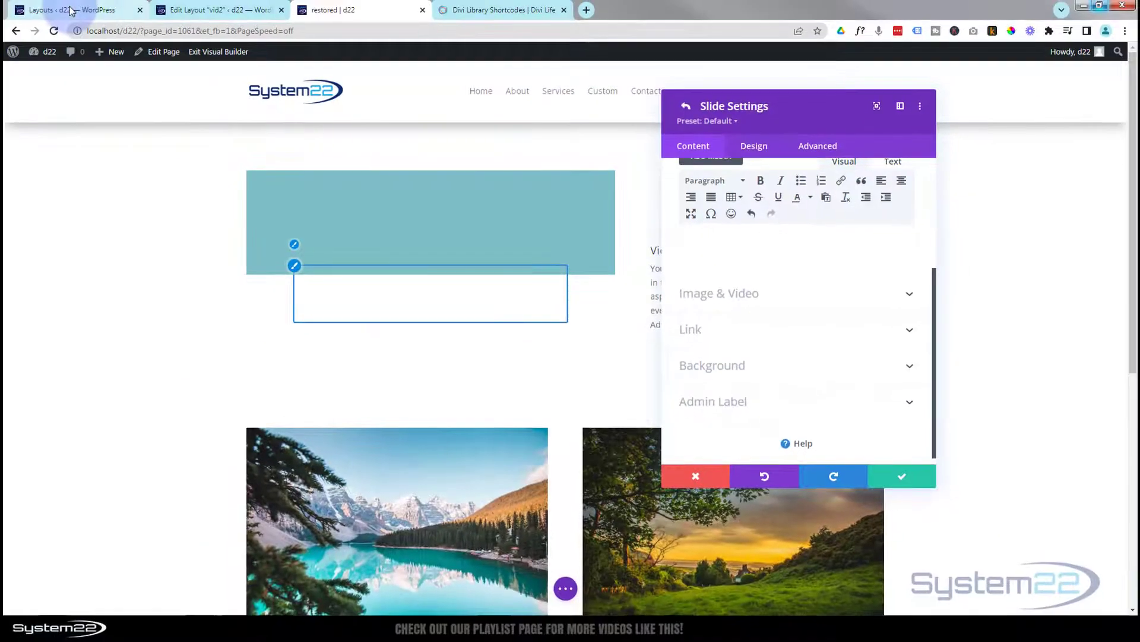
Step: Copy the Video 1 layout's shortcode from the Divi Library list and return to the builder
{"action": "left_click", "coordinate": [69, 10]}
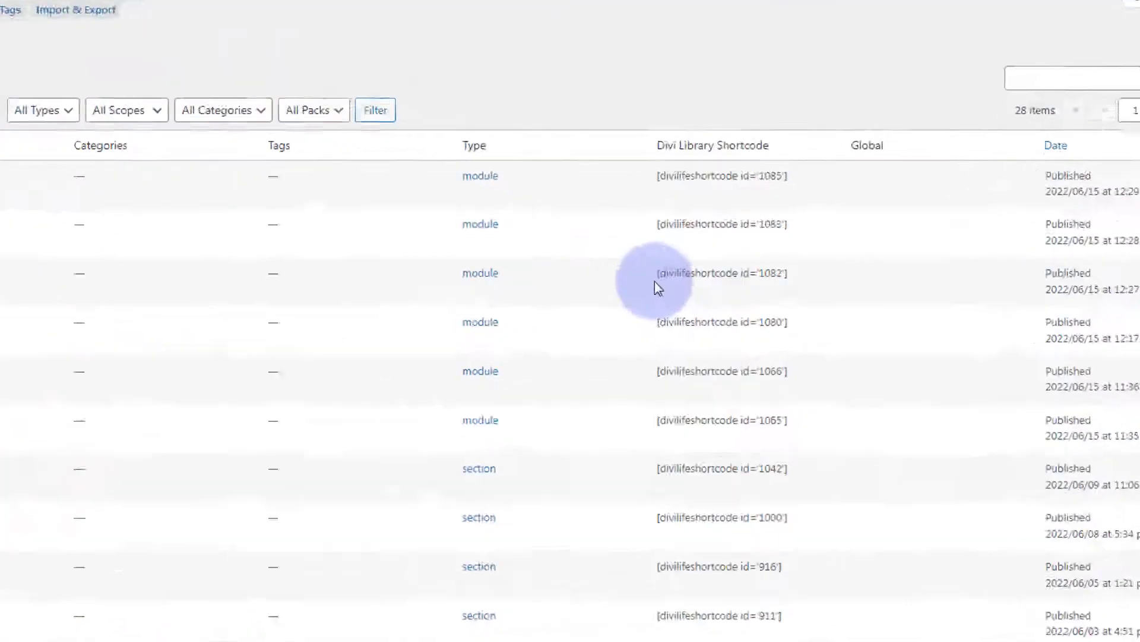
{"action": "left_click_drag", "start_coordinate": [698, 275], "coordinate": [808, 275]}
{"action": "key", "text": "ctrl+c"}
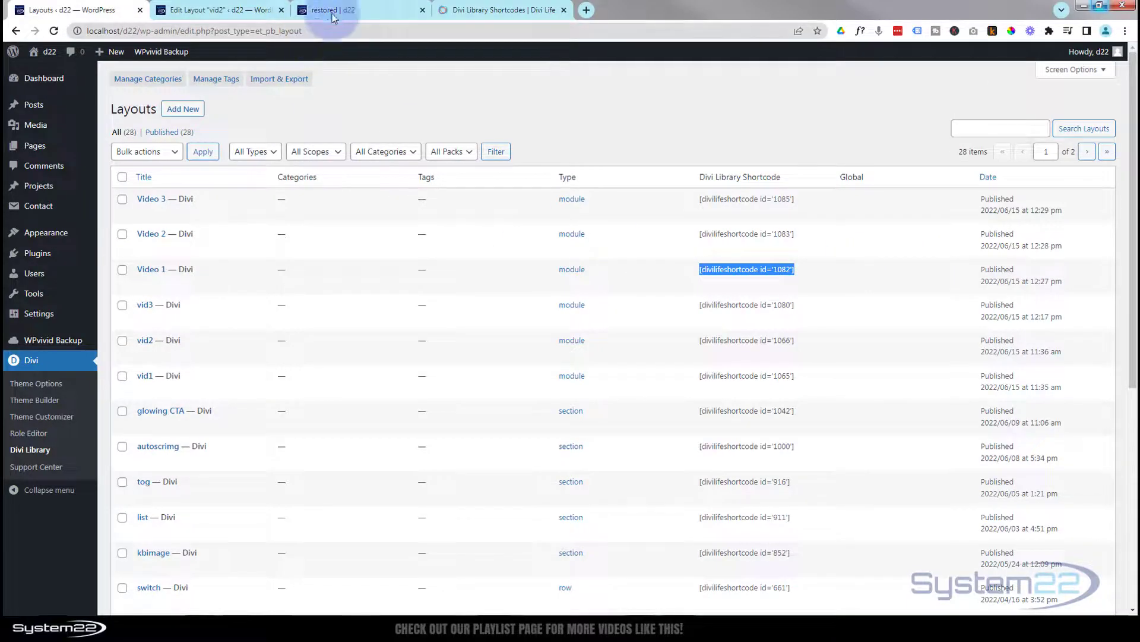
{"action": "left_click", "coordinate": [332, 10]}
Step: Paste the Video 1 shortcode [divilifeshortcode id='1082'] into the slide's body text
{"action": "left_click", "coordinate": [698, 246]}
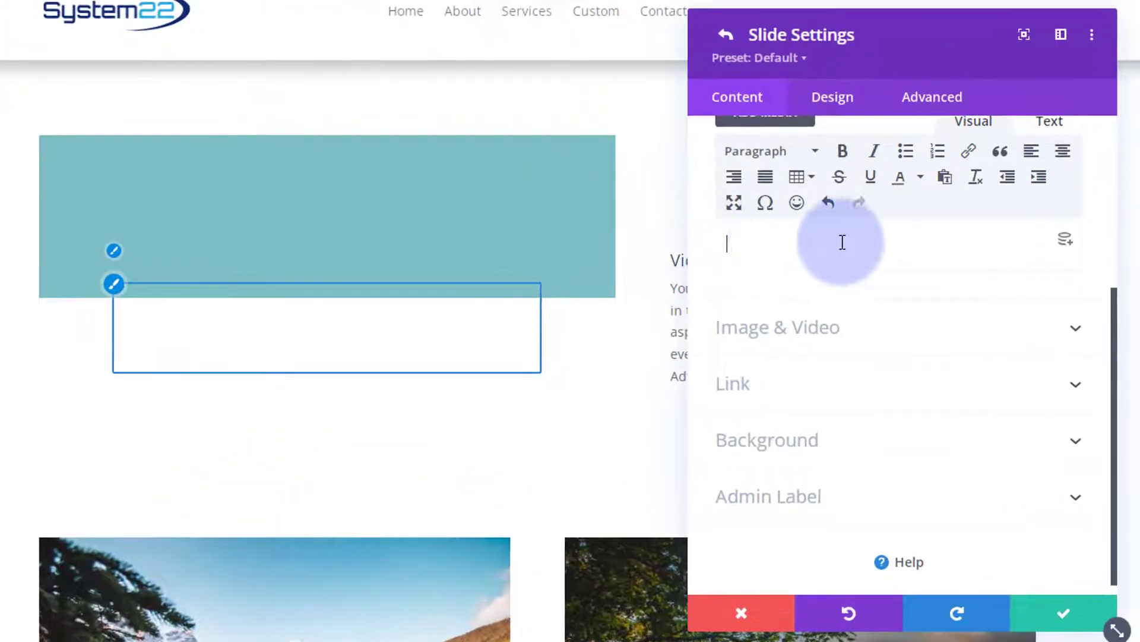
{"action": "key", "text": "ctrl+v"}
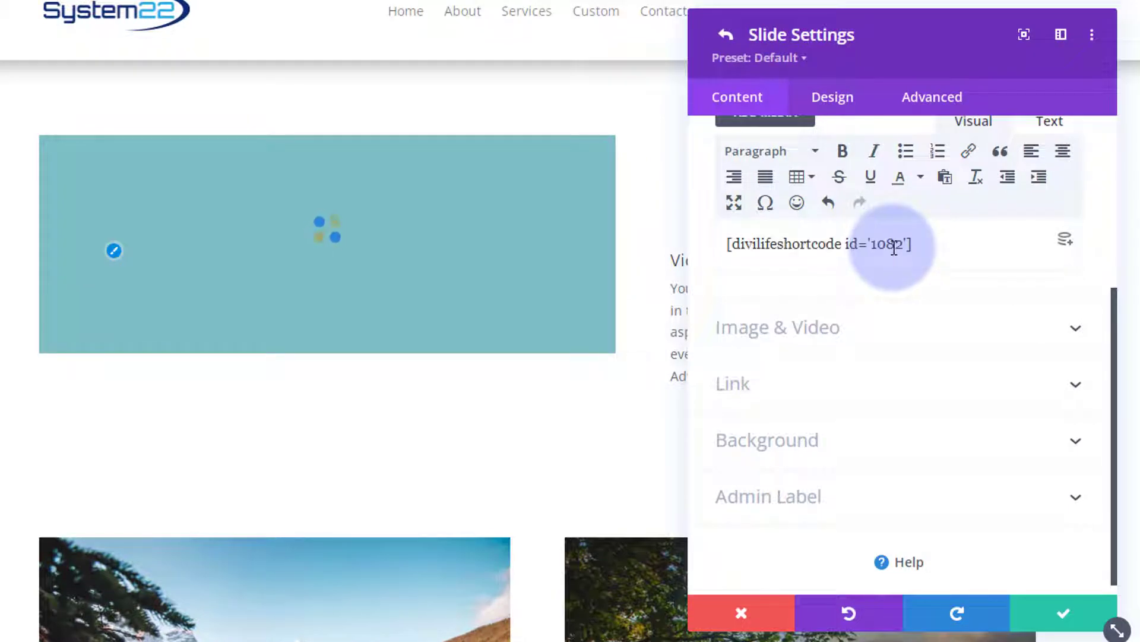
{"action": "scroll", "coordinate": [938, 257], "scroll_direction": "up", "scroll_amount": 1}
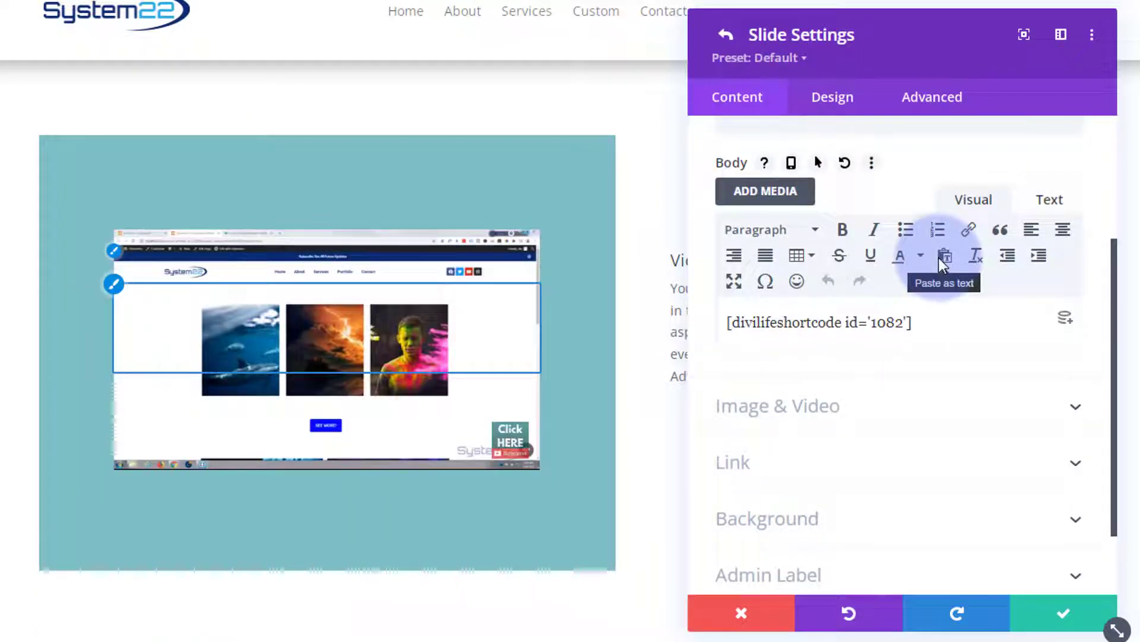
{"action": "scroll", "coordinate": [923, 279], "scroll_direction": "down", "scroll_amount": 1}
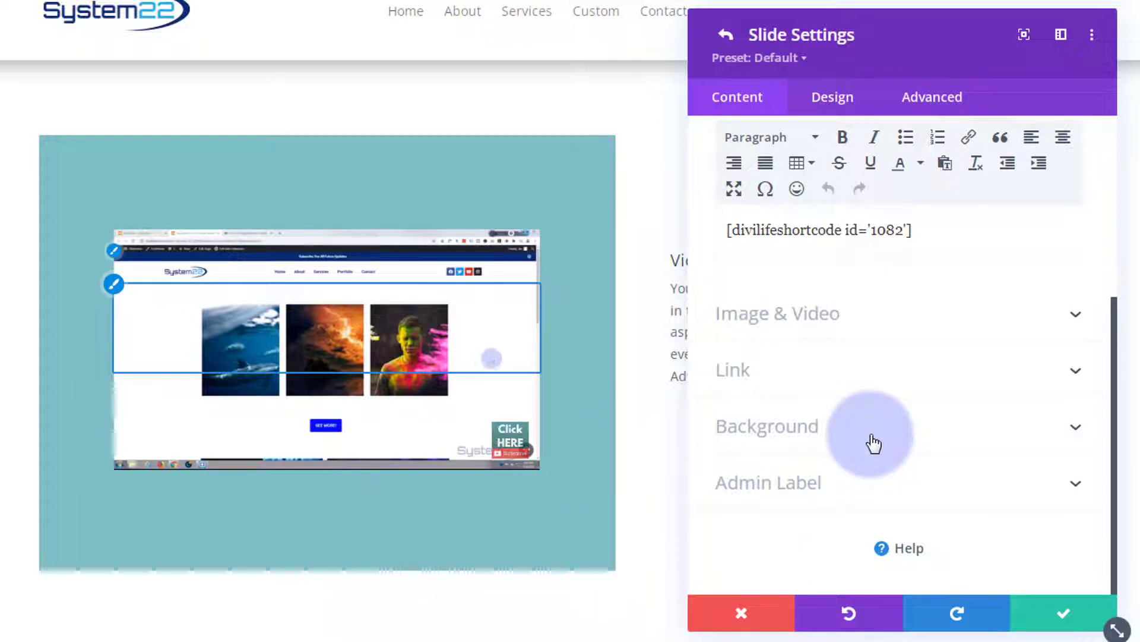
Step: Remove the slide's teal background colour so the embedded video shows
{"action": "left_click", "coordinate": [873, 443]}
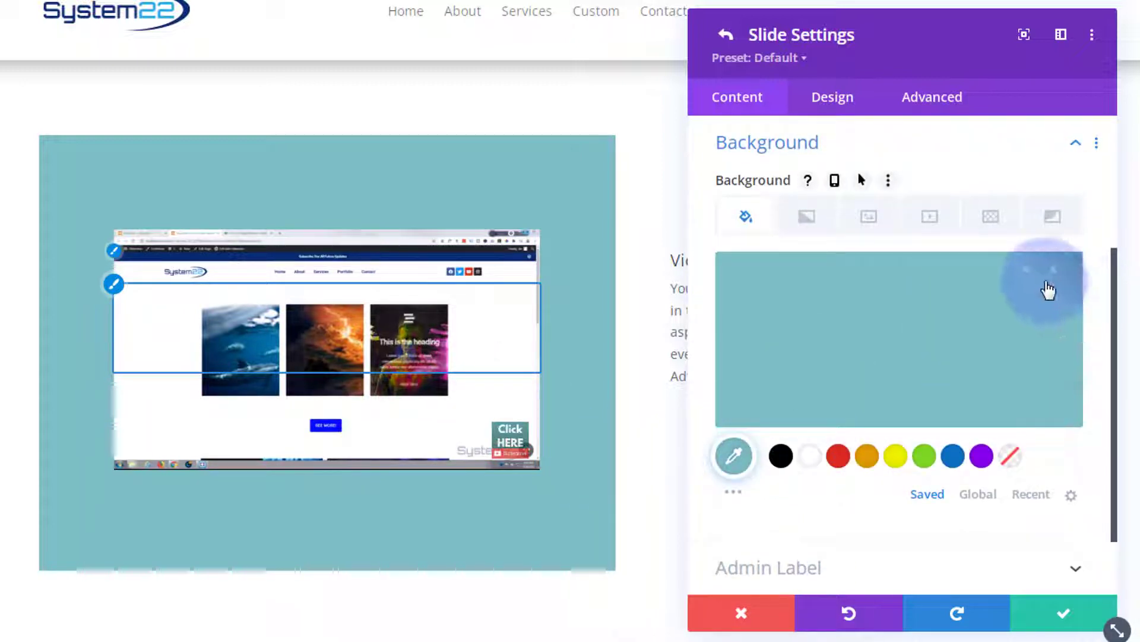
{"action": "mouse_move", "coordinate": [1056, 288]}
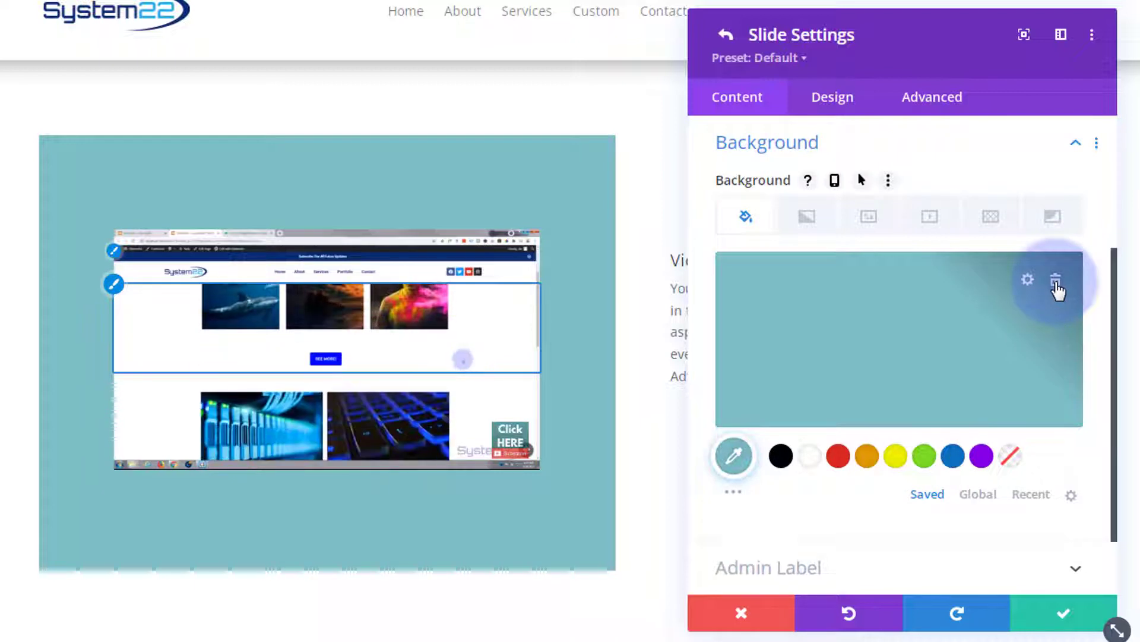
{"action": "left_click", "coordinate": [1056, 281]}
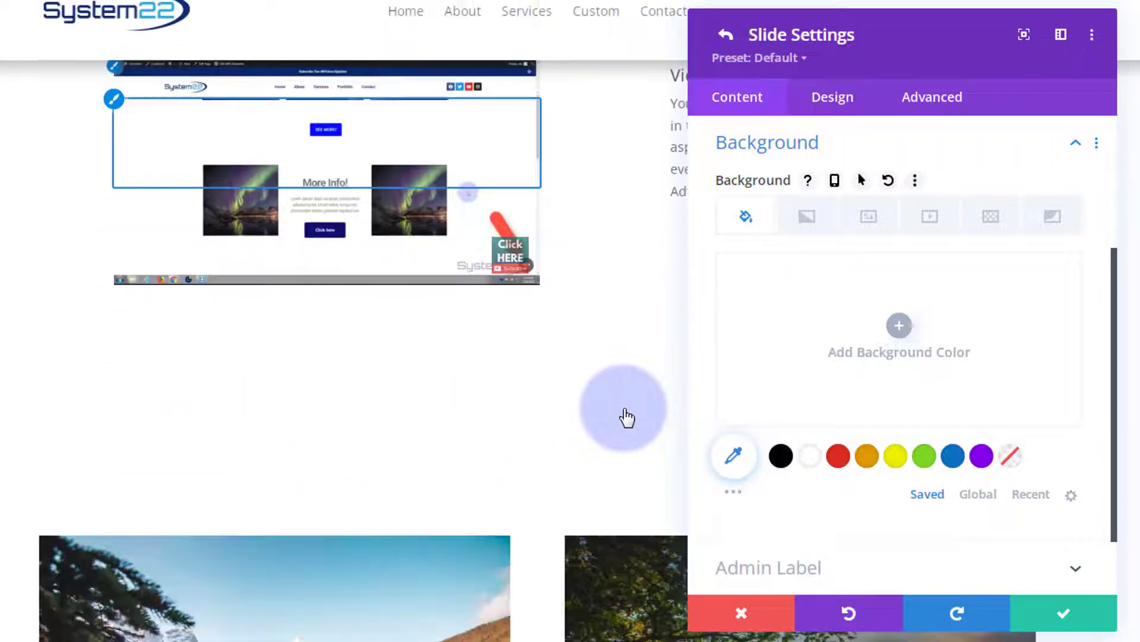
{"action": "left_click_drag", "start_coordinate": [915, 63], "coordinate": [1134, 24]}
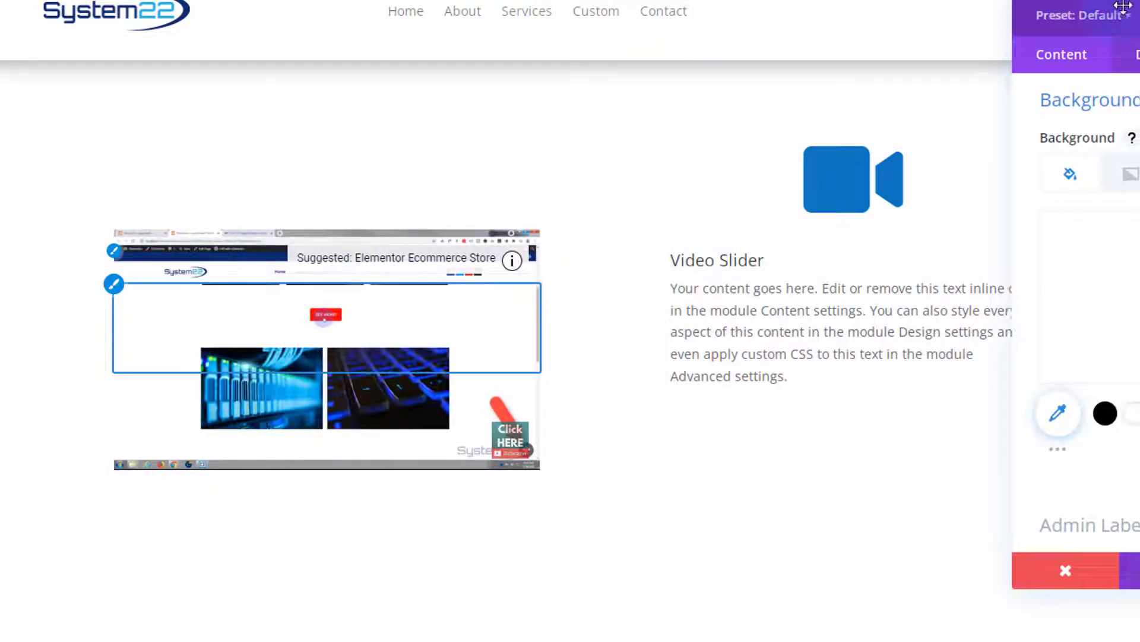
Step: Confirm the slide edits, then give the Slider 0px top and bottom padding
{"action": "left_click_drag", "start_coordinate": [1117, 7], "coordinate": [925, 4]}
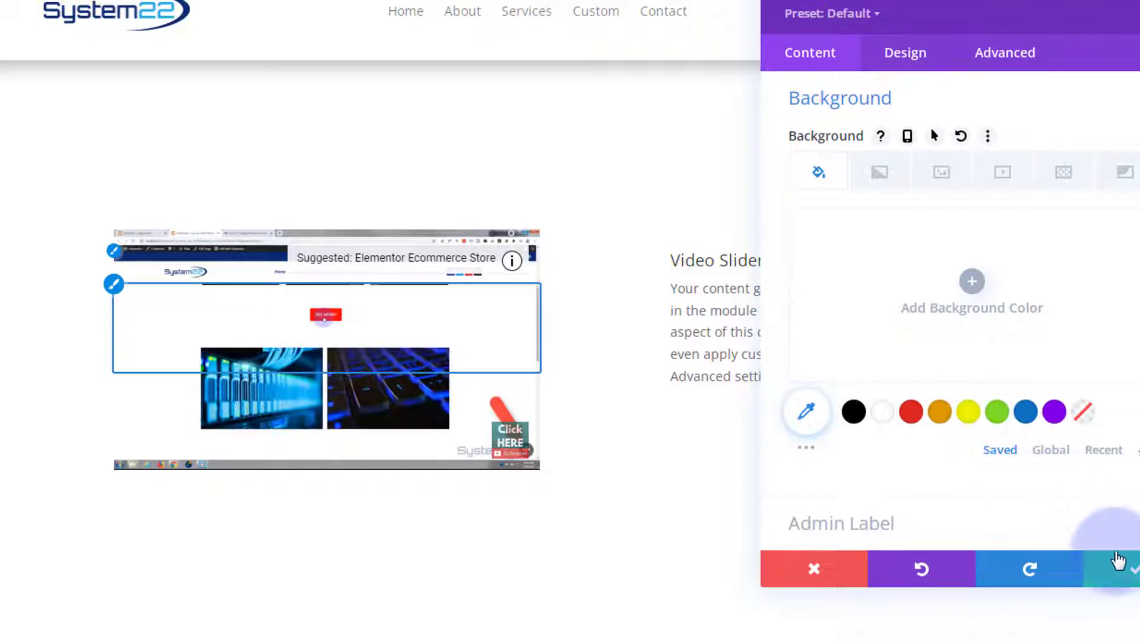
{"action": "left_click", "coordinate": [1129, 573]}
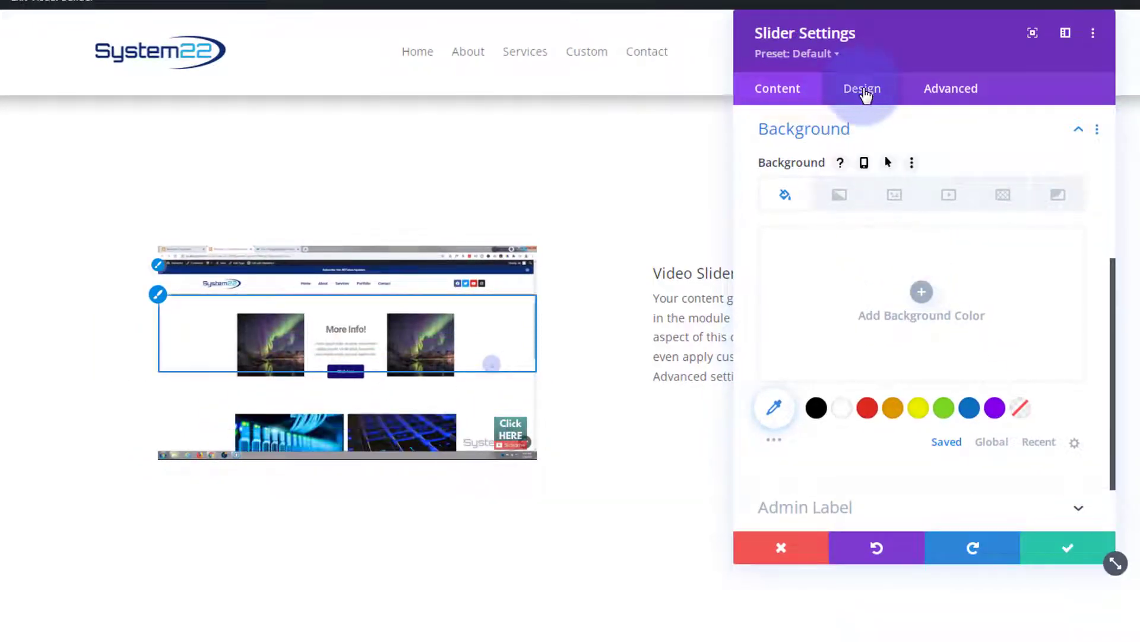
{"action": "left_click", "coordinate": [863, 92]}
{"action": "scroll", "coordinate": [908, 317], "scroll_direction": "down", "scroll_amount": 6}
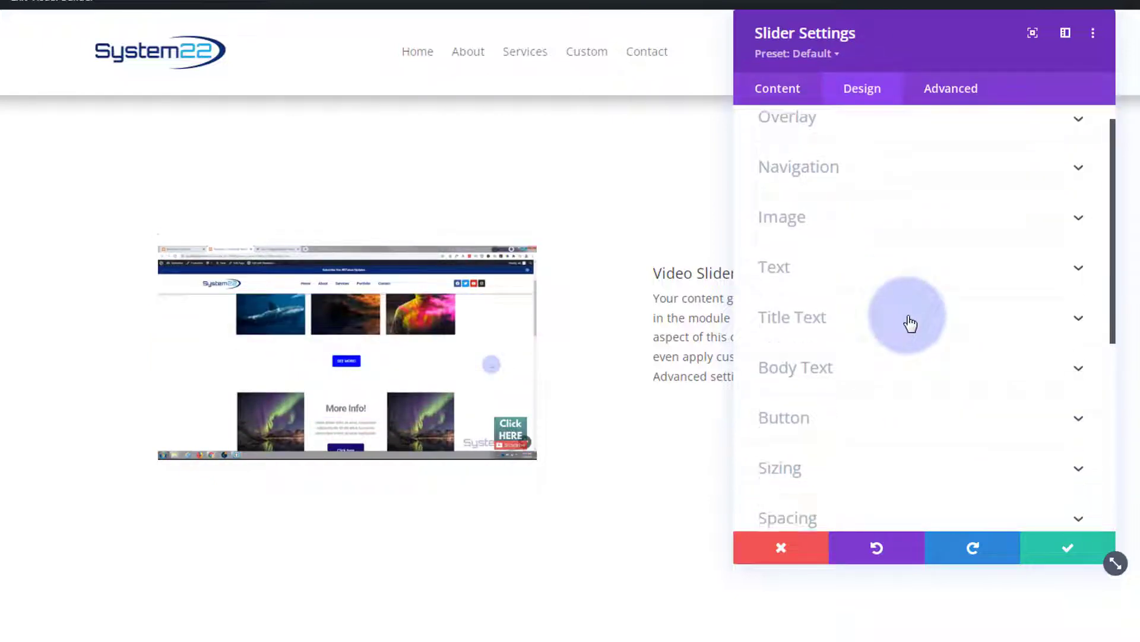
{"action": "left_click", "coordinate": [881, 238]}
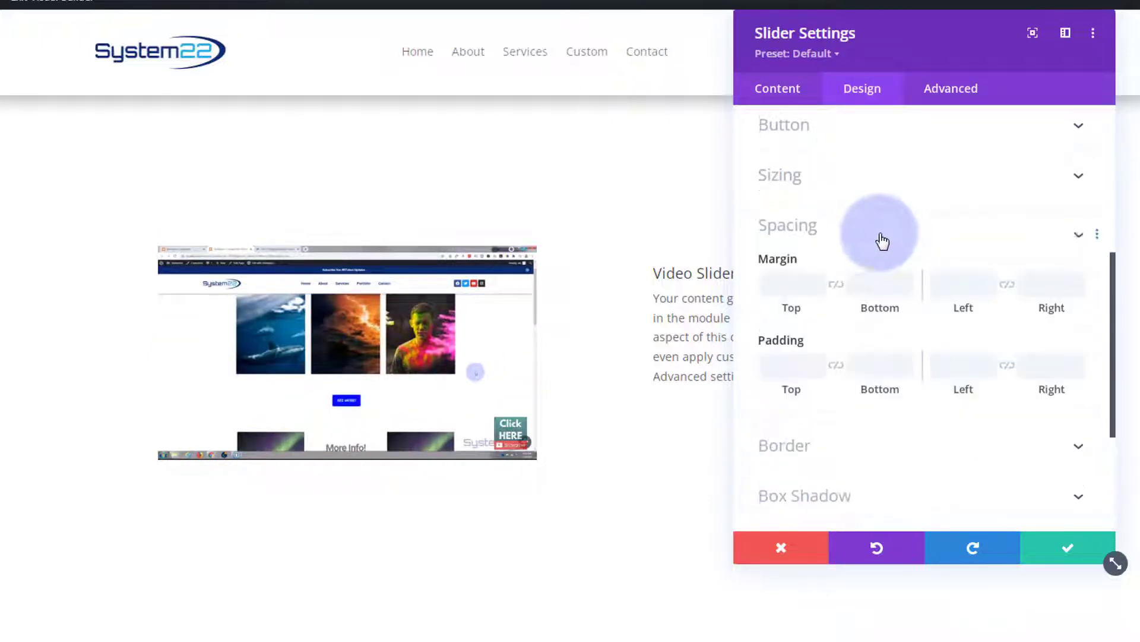
{"action": "scroll", "coordinate": [888, 247], "scroll_direction": "down", "scroll_amount": 2}
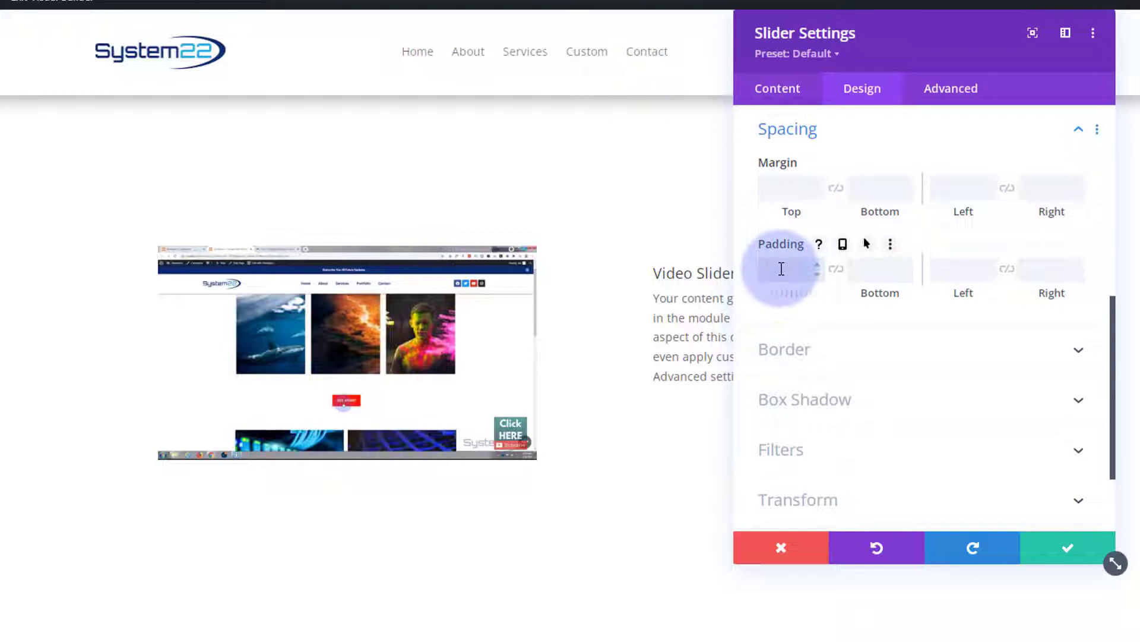
{"action": "type", "text": "0"}
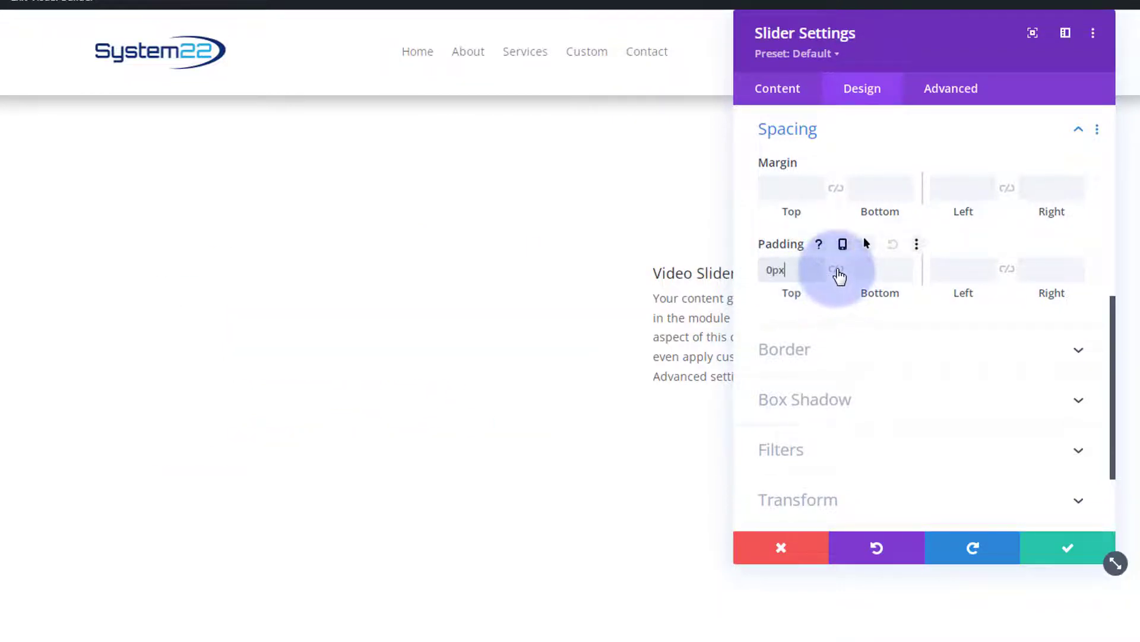
{"action": "left_click", "coordinate": [837, 270]}
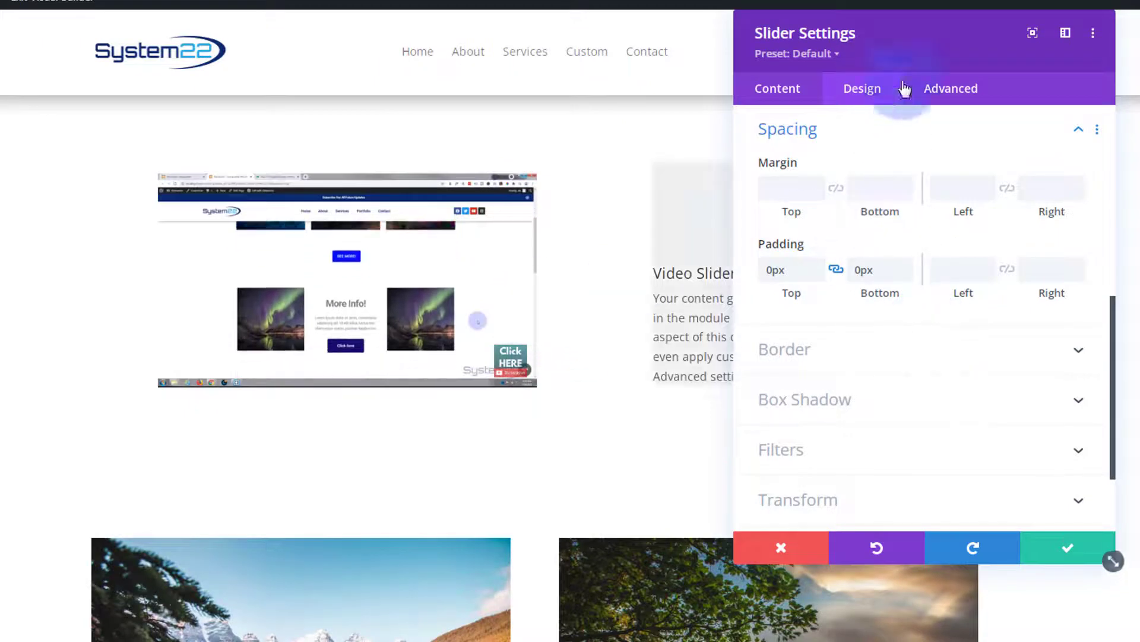
{"action": "left_click_drag", "start_coordinate": [1072, 47], "coordinate": [1138, 48]}
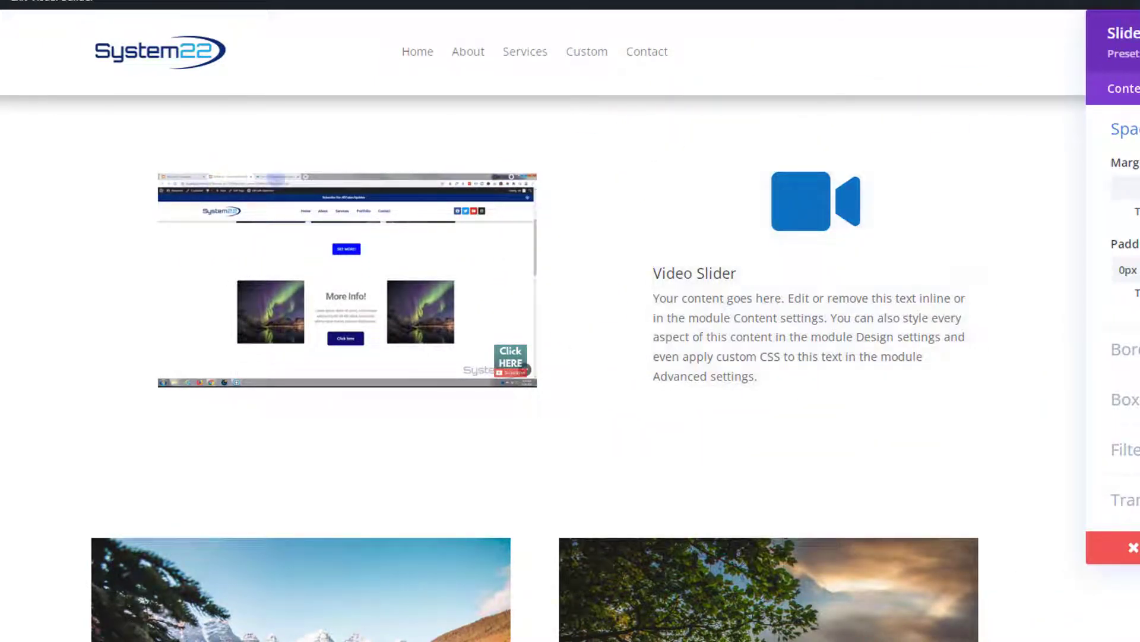
{"action": "left_click_drag", "start_coordinate": [1117, 48], "coordinate": [776, 69]}
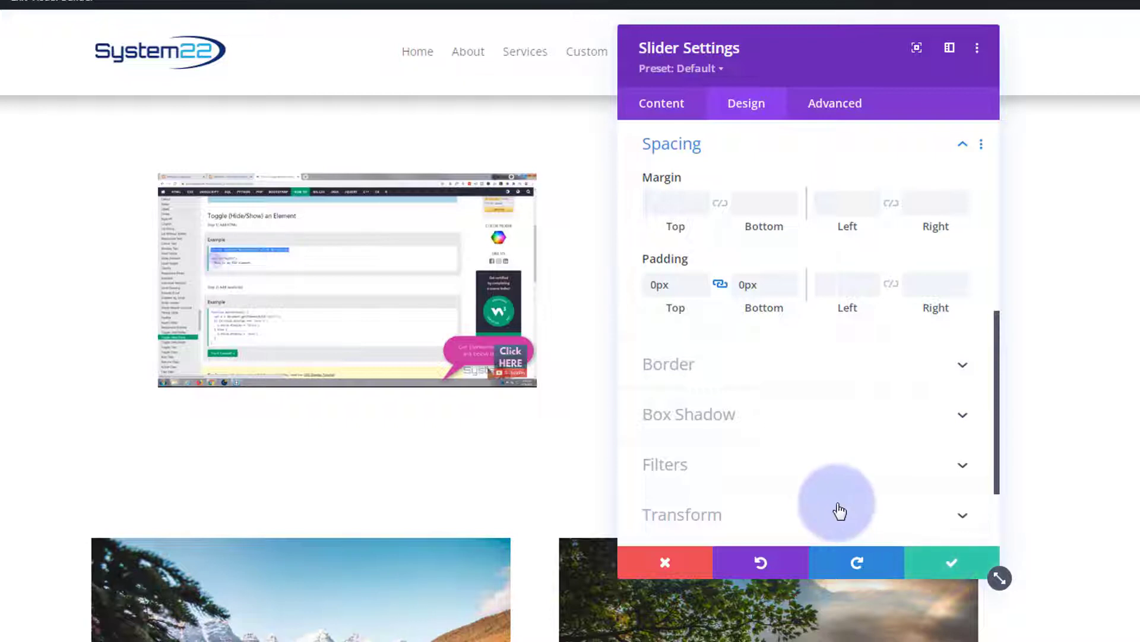
Step: Duplicate the slide so the slider holds three slides
{"action": "left_click", "coordinate": [657, 105]}
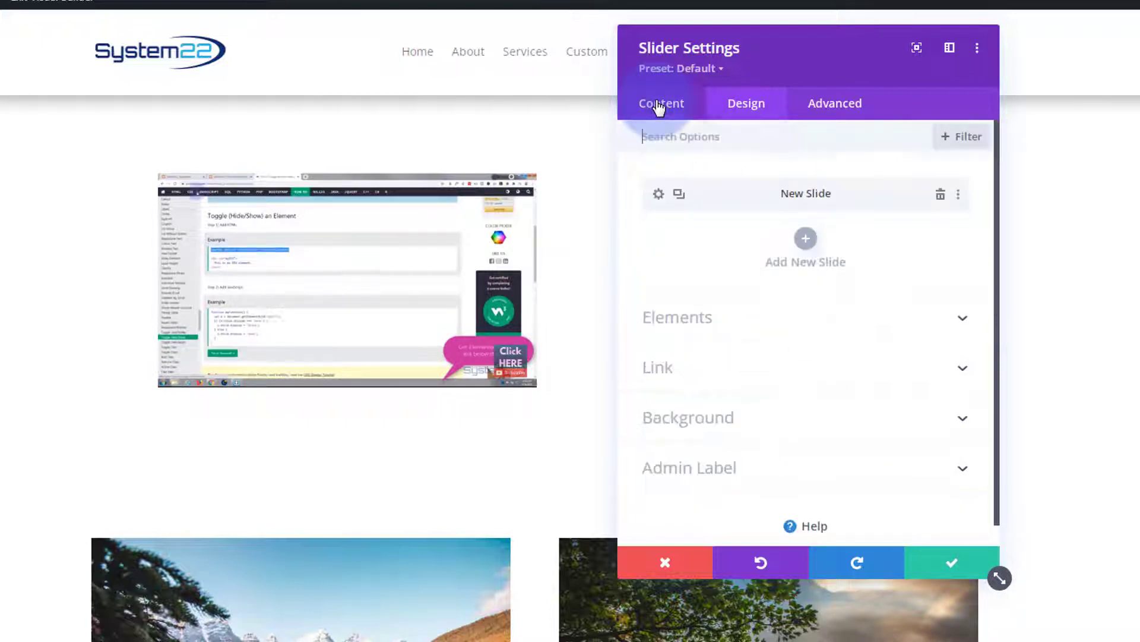
{"action": "left_click", "coordinate": [679, 194]}
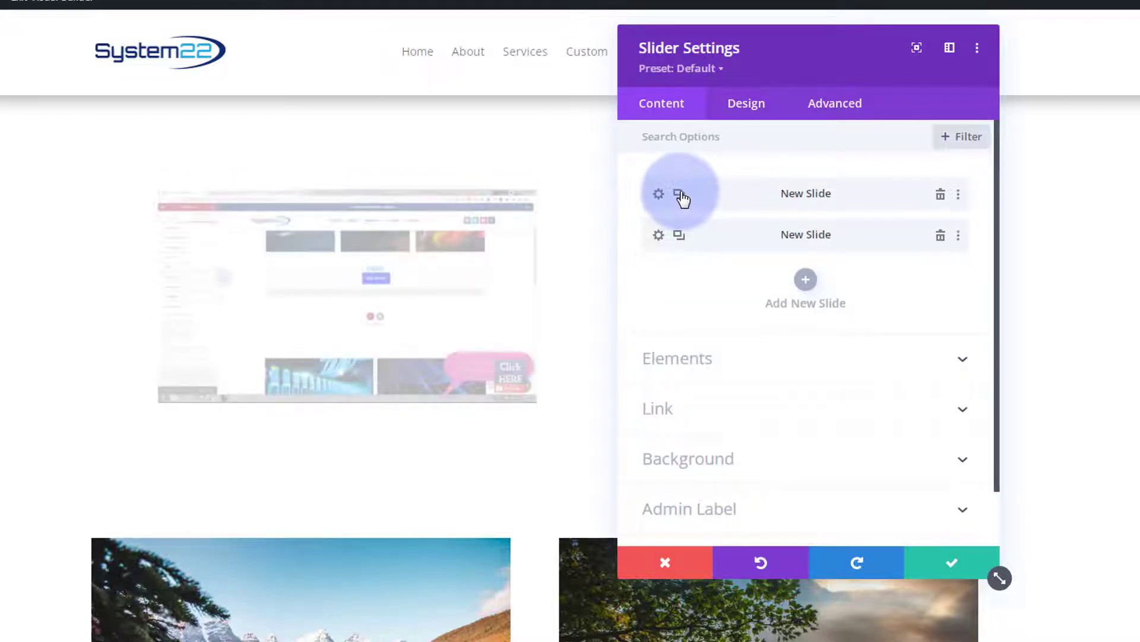
{"action": "left_click", "coordinate": [679, 234]}
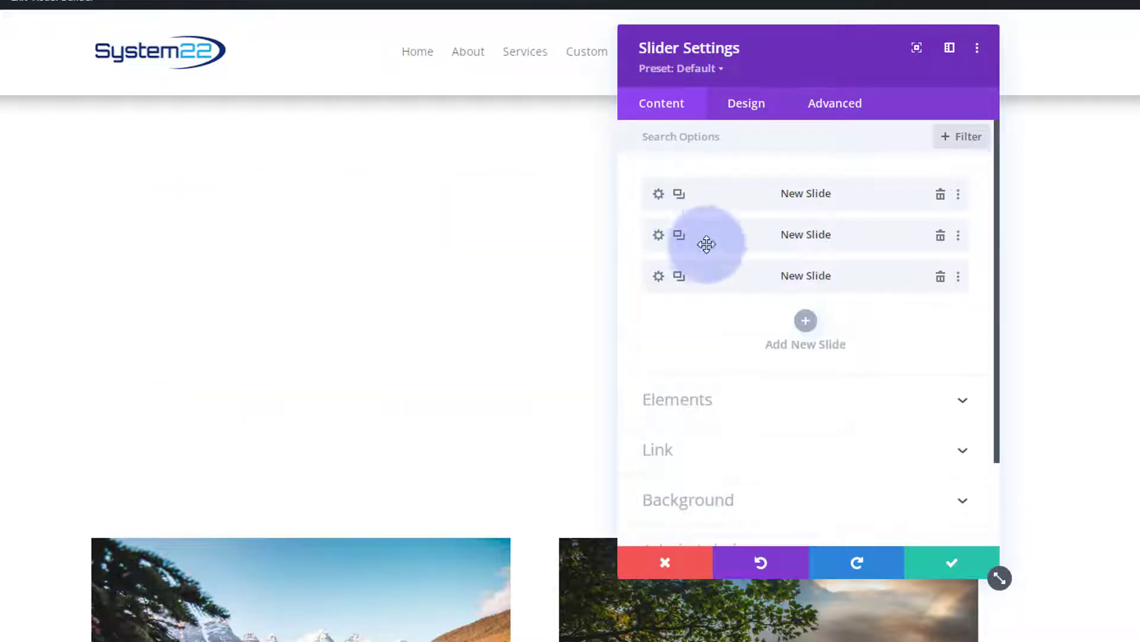
Step: Change the second slide's shortcode id from 1082 to 1083 after checking ids in the library
{"action": "left_click", "coordinate": [658, 235]}
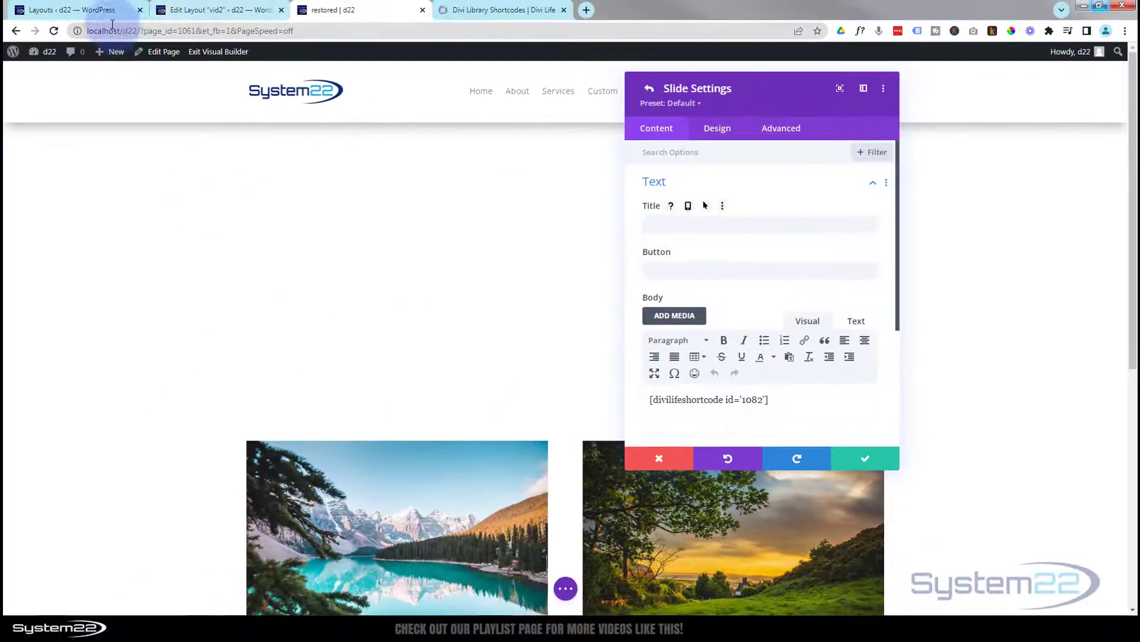
{"action": "left_click", "coordinate": [785, 476]}
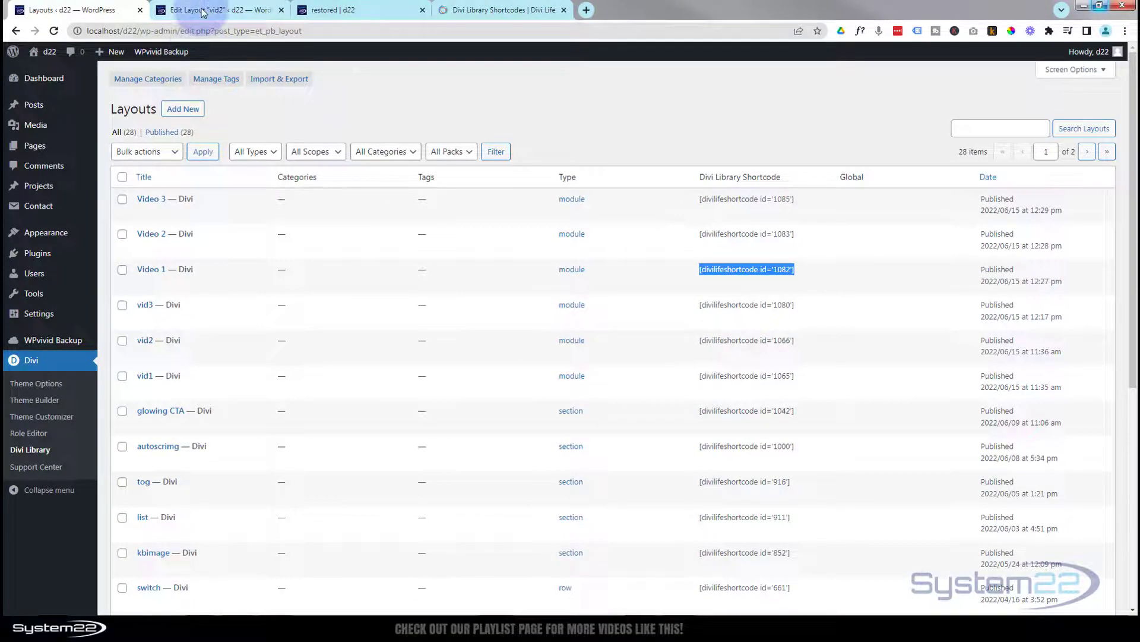
{"action": "left_click", "coordinate": [333, 11]}
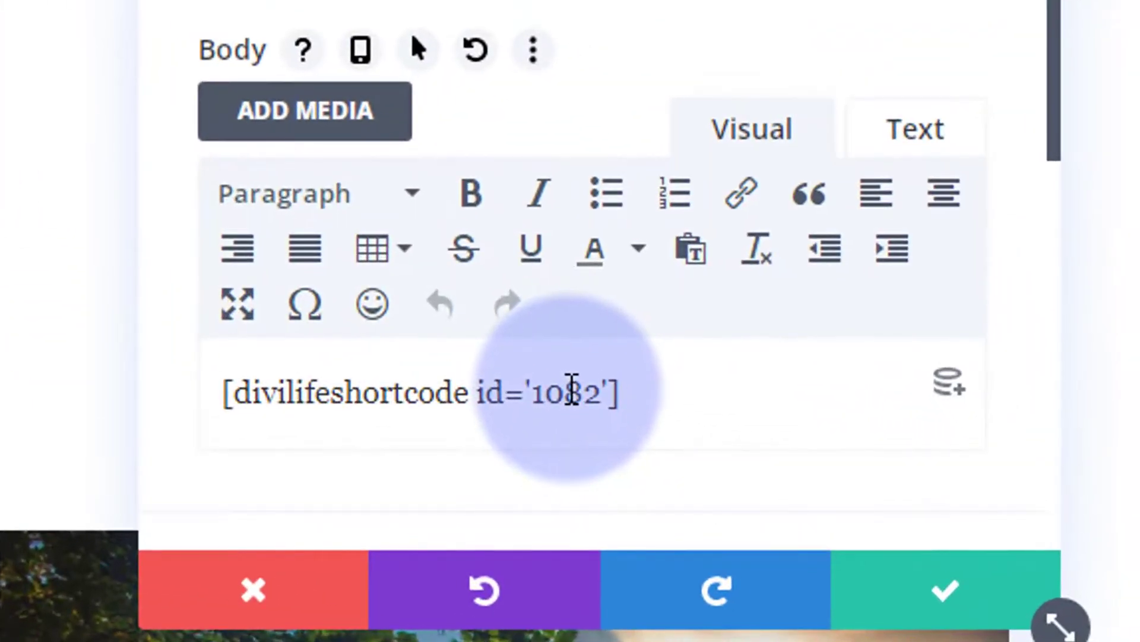
{"action": "left_click_drag", "start_coordinate": [571, 389], "coordinate": [591, 387]}
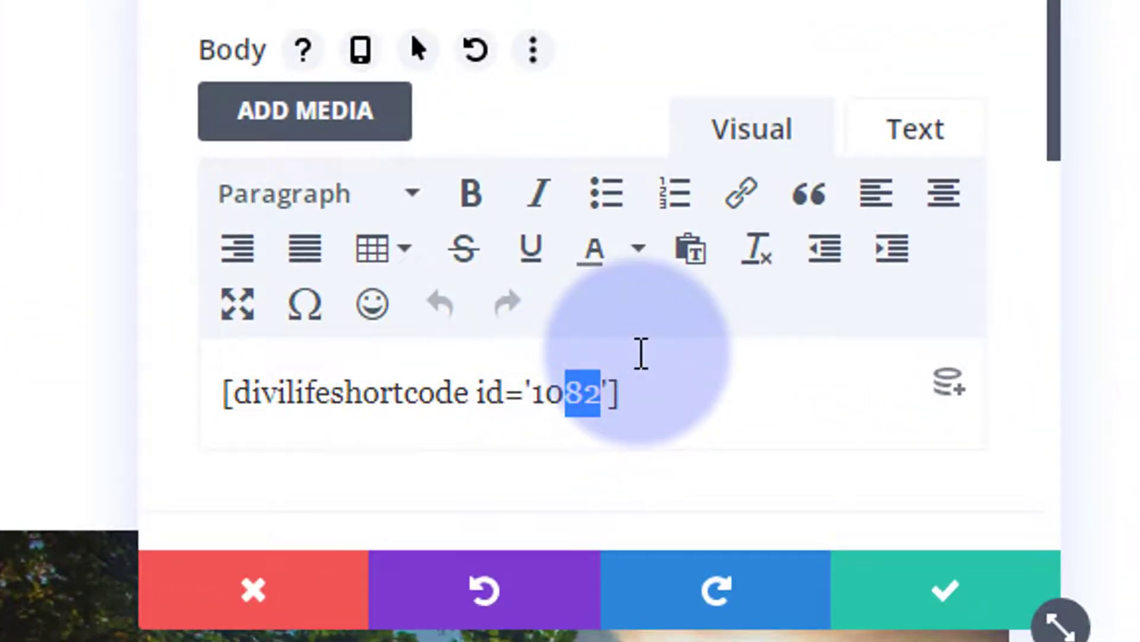
{"action": "type", "text": "83"}
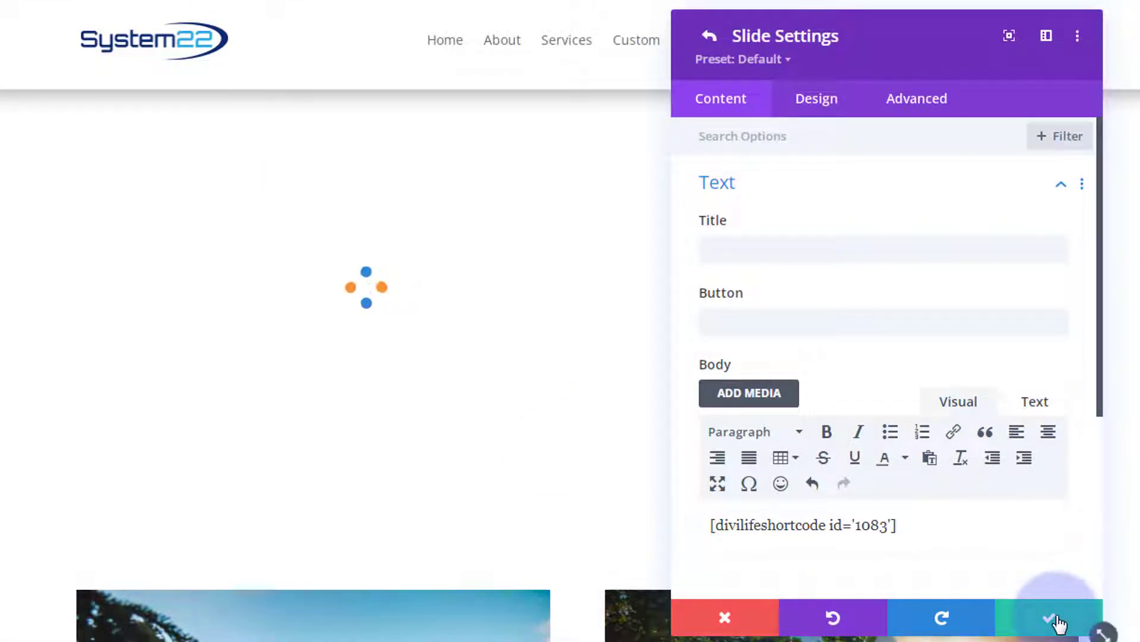
Step: Save slide 2, then change slide 3's shortcode id to 1085 and save it
{"action": "left_click", "coordinate": [1057, 621]}
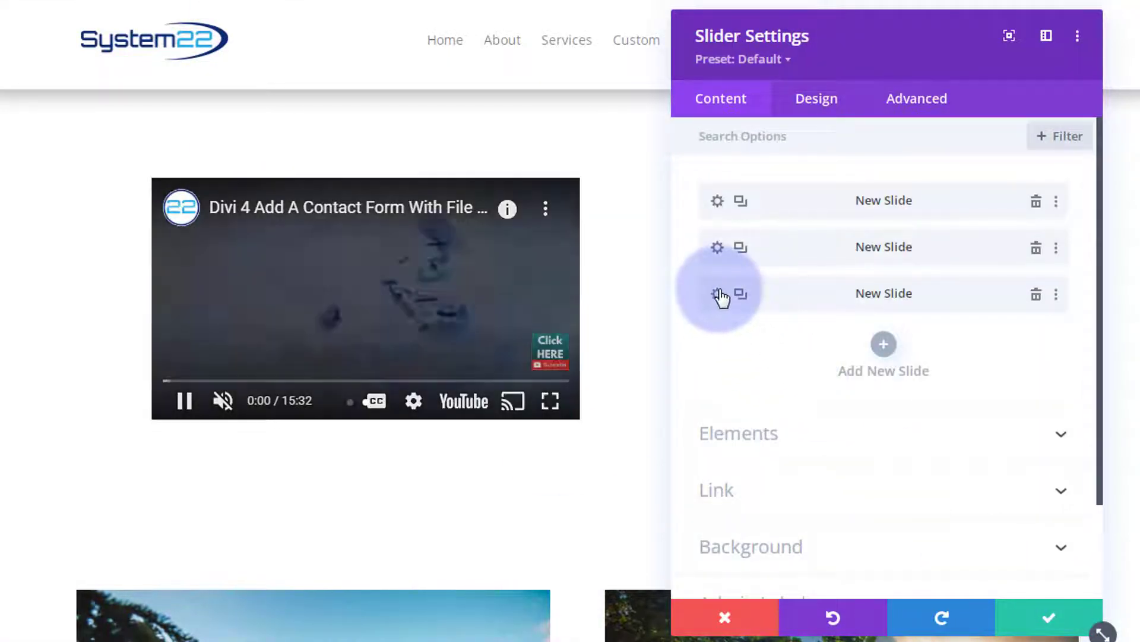
{"action": "left_click", "coordinate": [718, 294]}
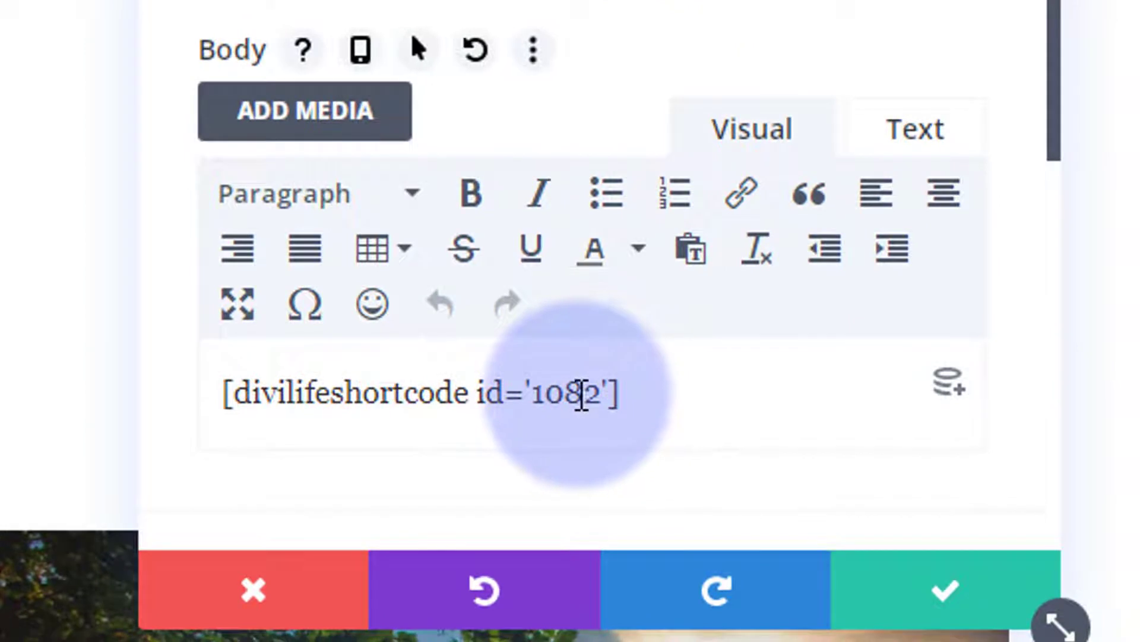
{"action": "left_click_drag", "start_coordinate": [568, 394], "coordinate": [601, 394]}
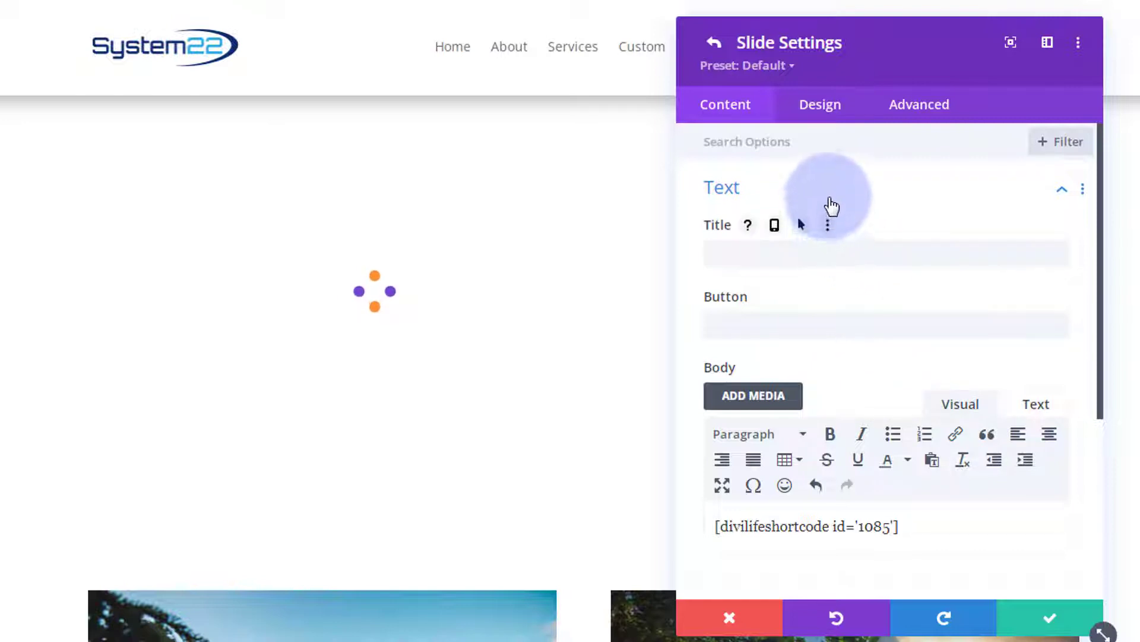
{"action": "scroll", "coordinate": [832, 201], "scroll_direction": "down", "scroll_amount": 1}
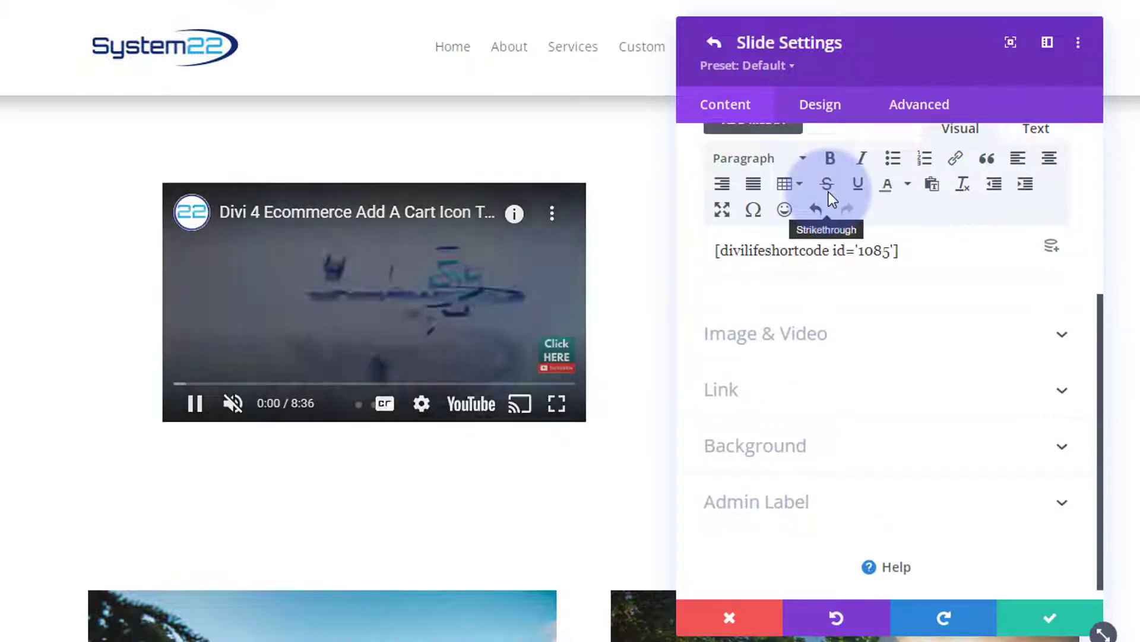
{"action": "scroll", "coordinate": [829, 191], "scroll_direction": "down", "scroll_amount": 1}
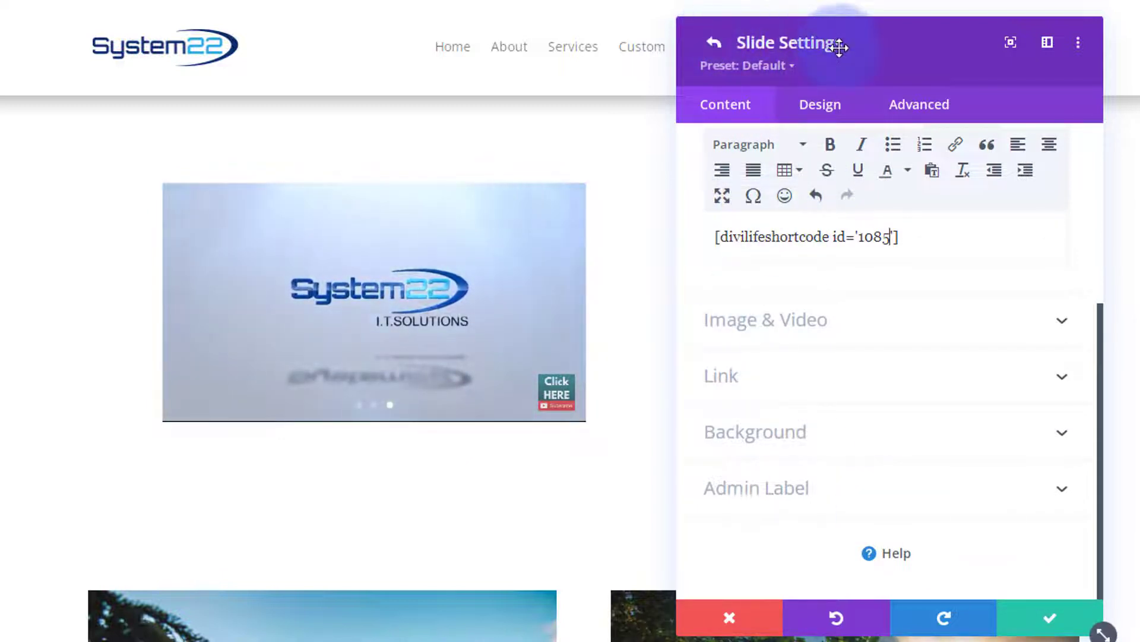
{"action": "left_click", "coordinate": [1051, 621]}
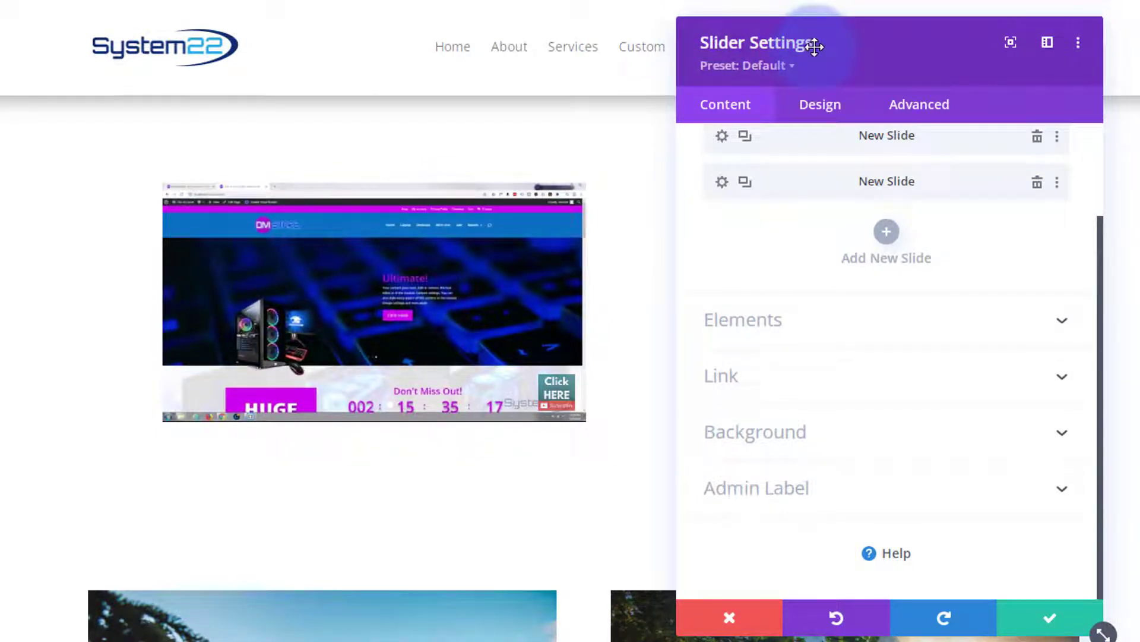
Step: Expand the slider's Design > Animation options to review them
{"action": "left_click", "coordinate": [835, 114]}
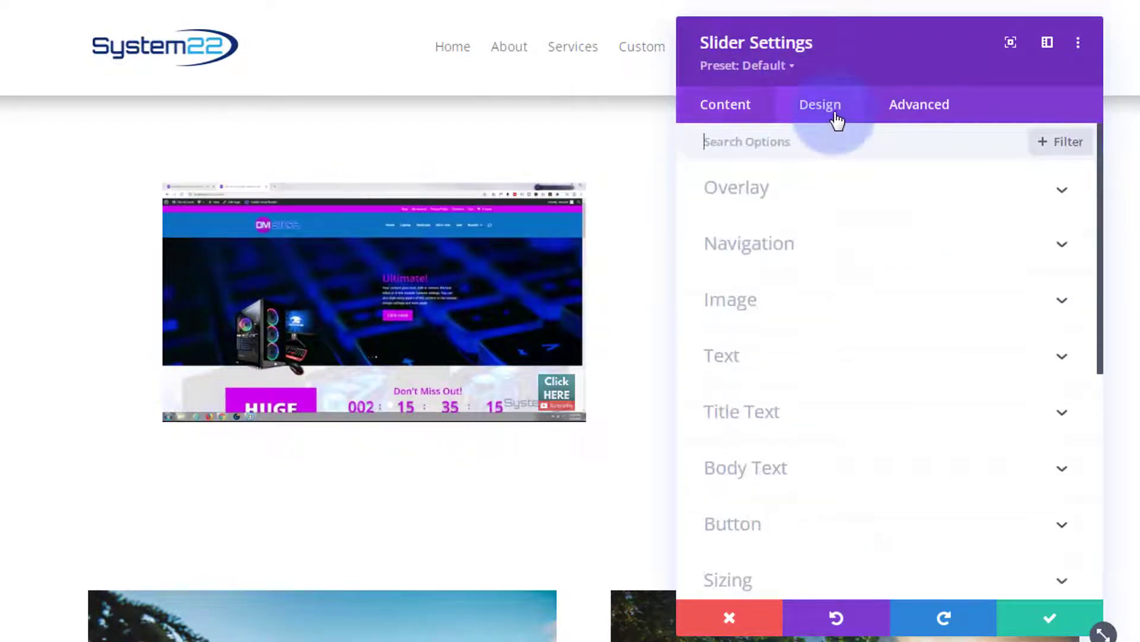
{"action": "scroll", "coordinate": [881, 337], "scroll_direction": "down", "scroll_amount": 5}
{"action": "scroll", "coordinate": [883, 340], "scroll_direction": "down", "scroll_amount": 3}
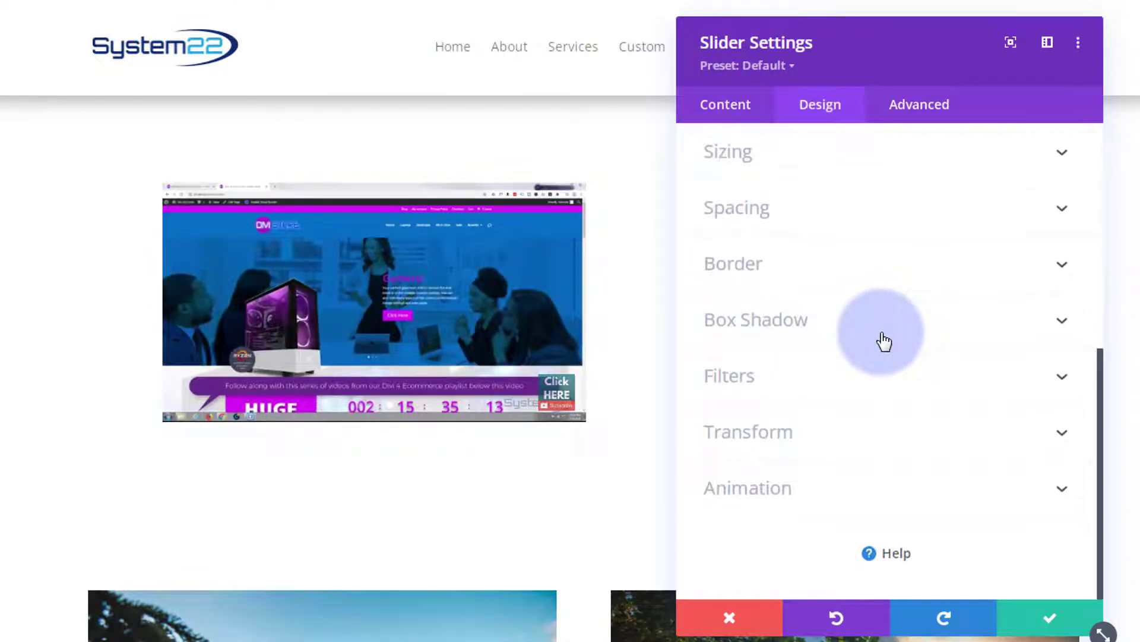
{"action": "left_click", "coordinate": [866, 499]}
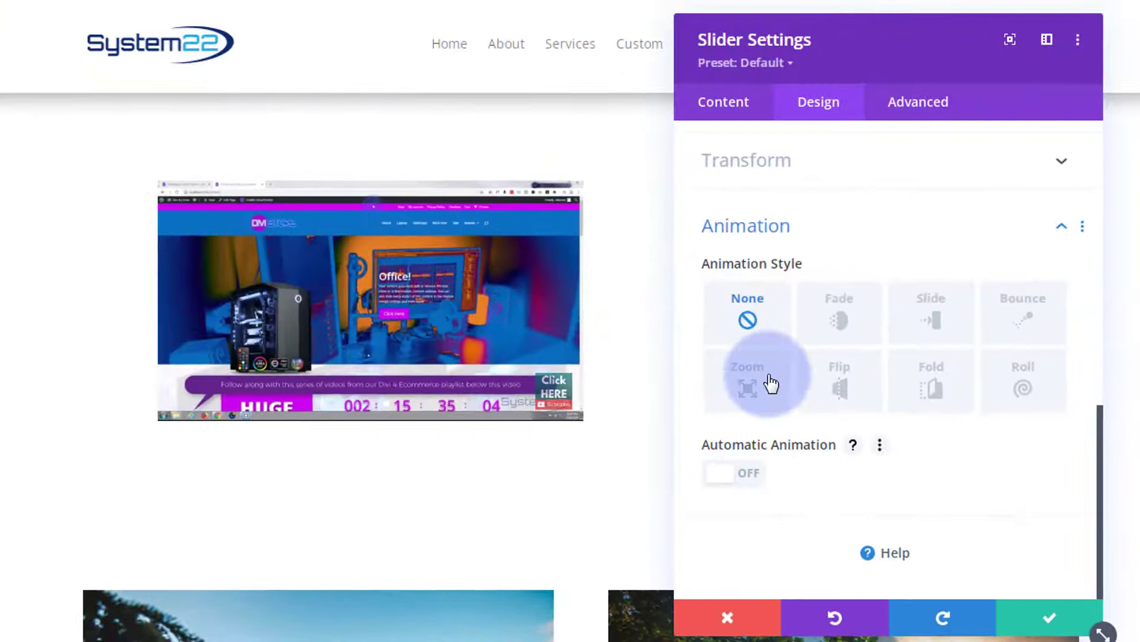
Step: Review the first slide's Design > Transform options, close it, and return to slider design
{"action": "left_click", "coordinate": [737, 107]}
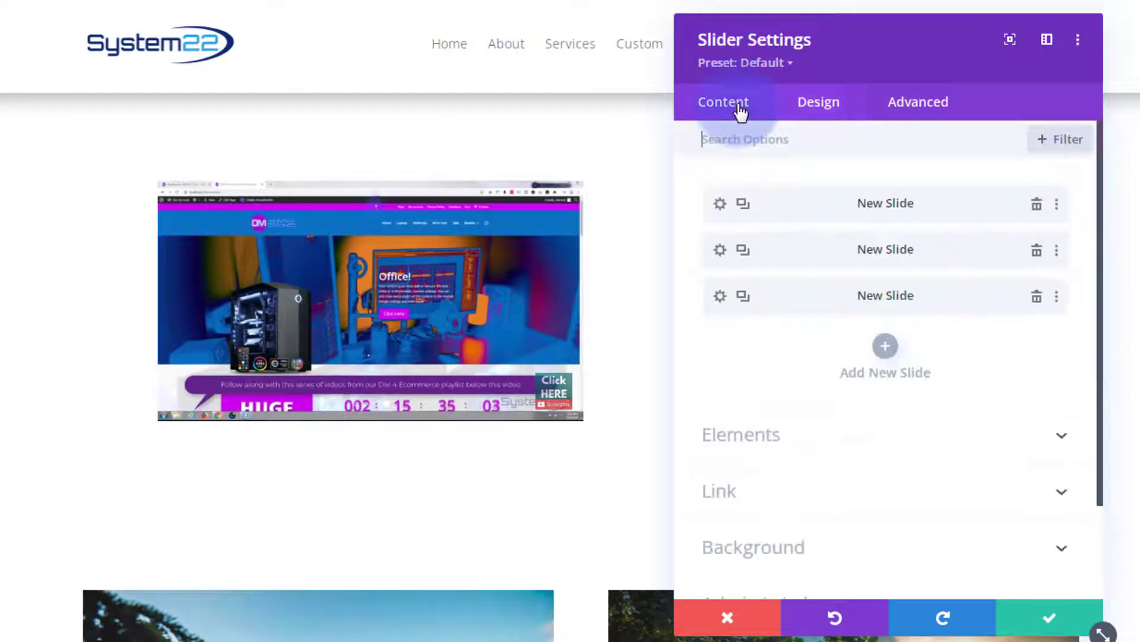
{"action": "left_click", "coordinate": [720, 205]}
{"action": "left_click", "coordinate": [825, 110]}
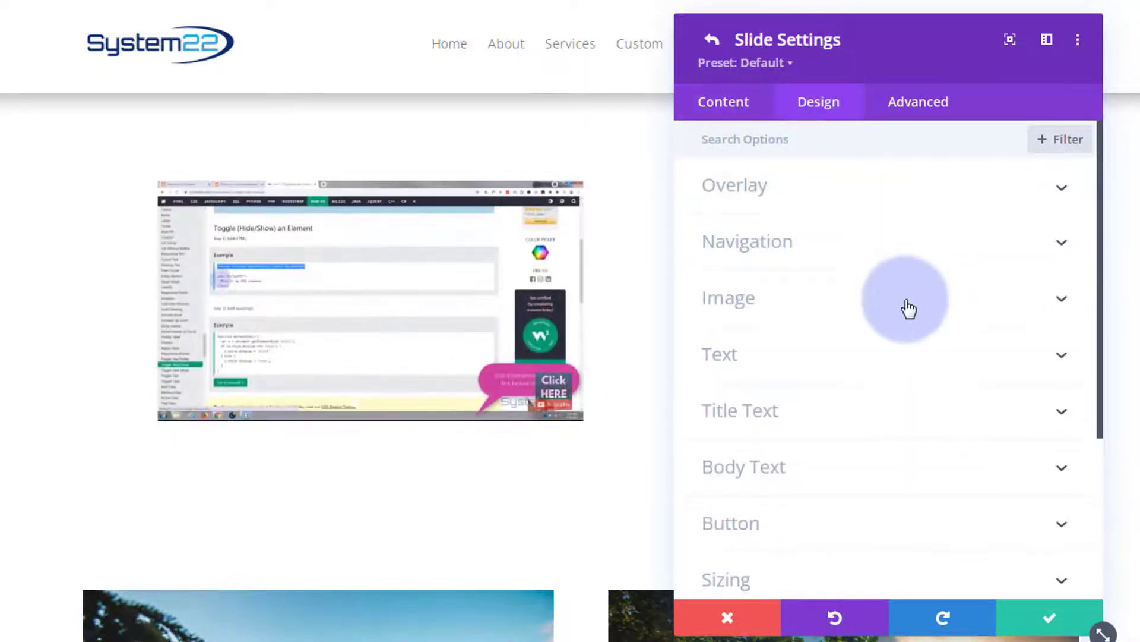
{"action": "scroll", "coordinate": [914, 321], "scroll_direction": "down", "scroll_amount": 4}
{"action": "left_click", "coordinate": [897, 498]}
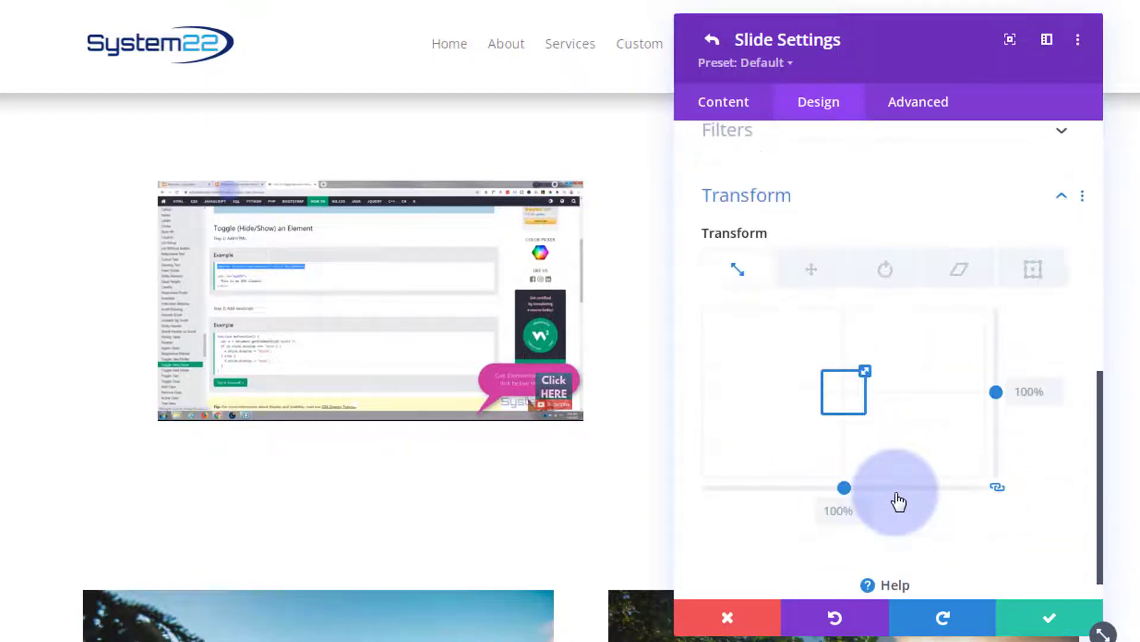
{"action": "scroll", "coordinate": [894, 505], "scroll_direction": "down", "scroll_amount": 1}
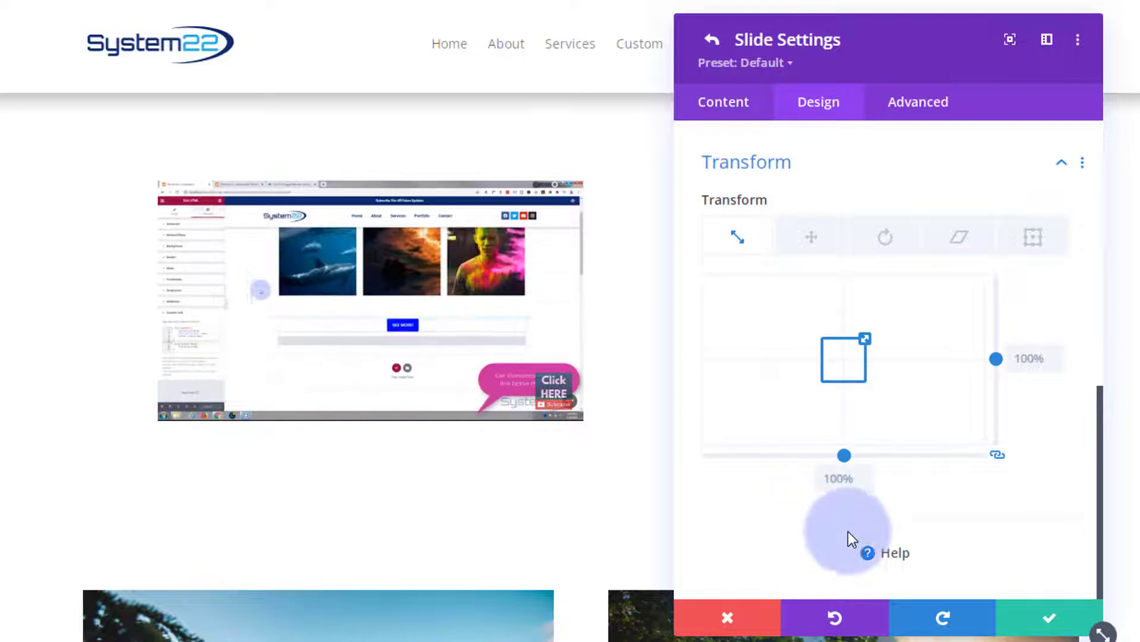
{"action": "left_click", "coordinate": [1051, 622]}
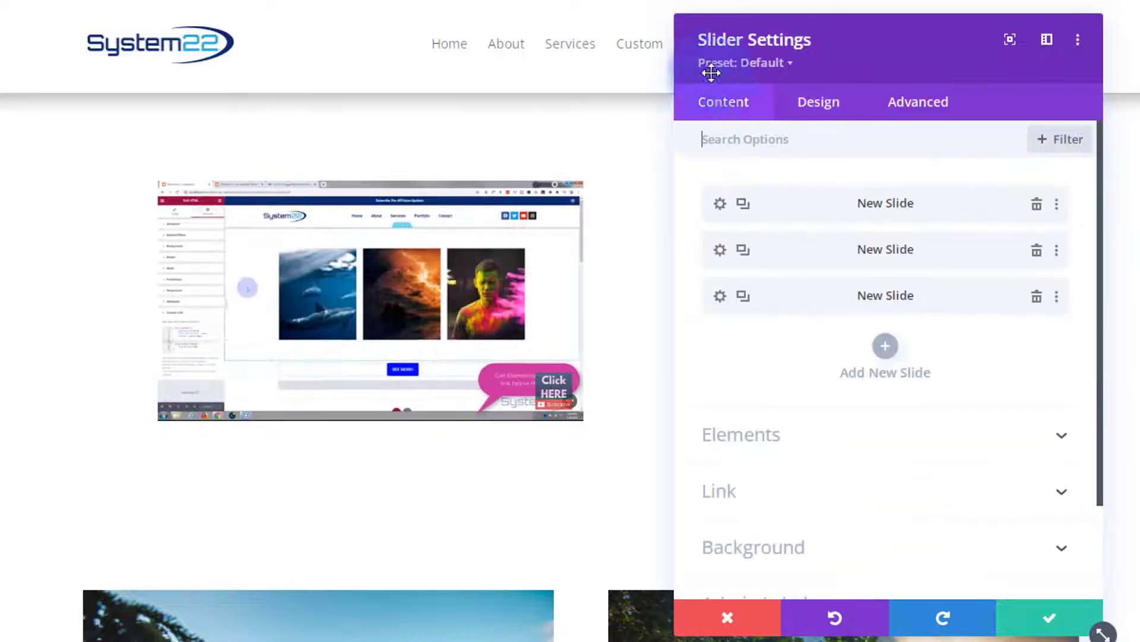
{"action": "left_click", "coordinate": [819, 108]}
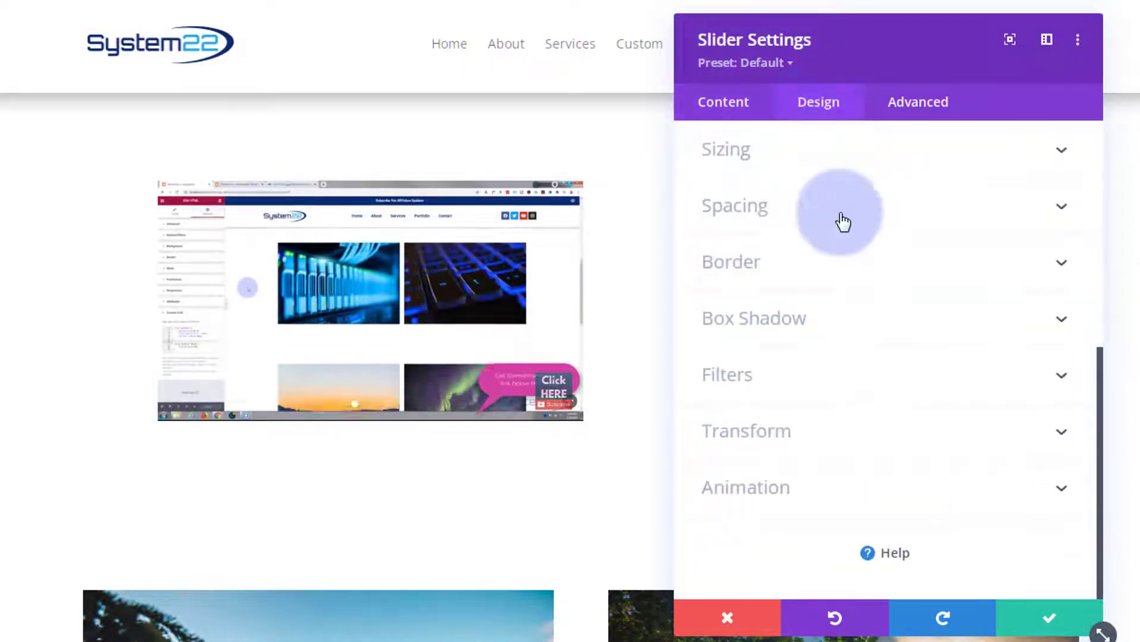
Step: Turn on Automatic Animation at a speed of 10000 ms and save the slider
{"action": "left_click", "coordinate": [903, 498]}
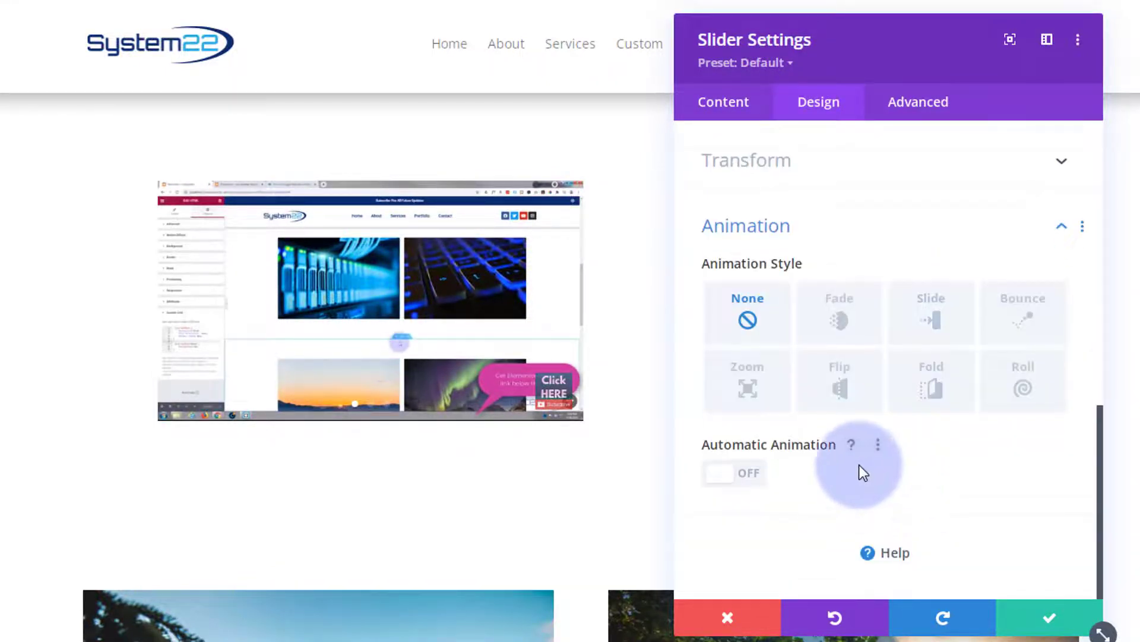
{"action": "left_click", "coordinate": [748, 475]}
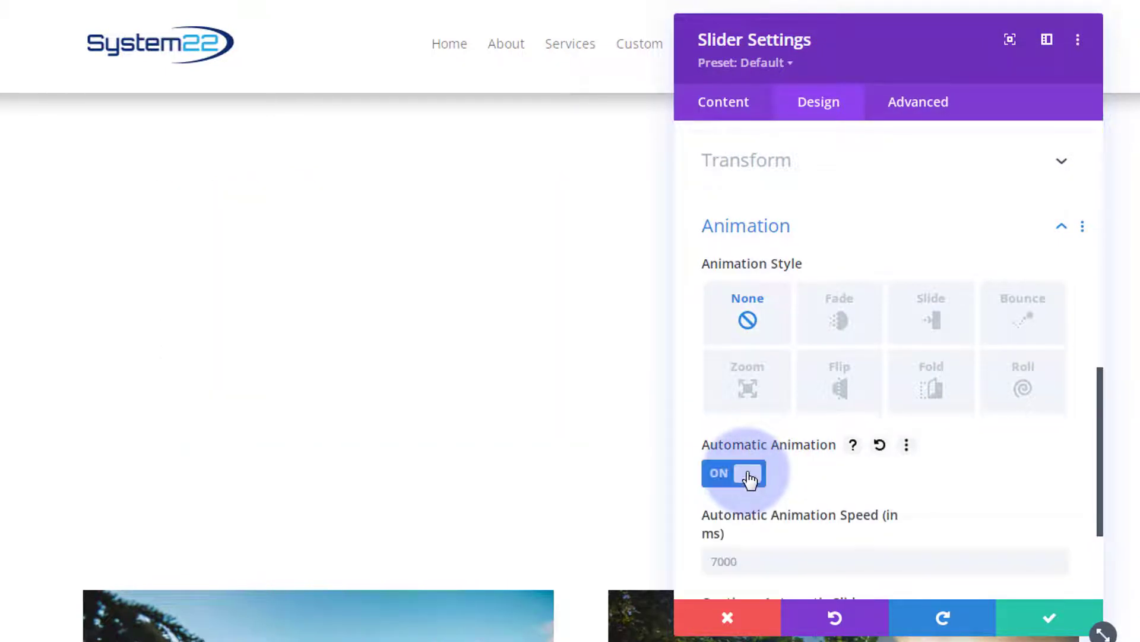
{"action": "scroll", "coordinate": [889, 475], "scroll_direction": "down", "scroll_amount": 3}
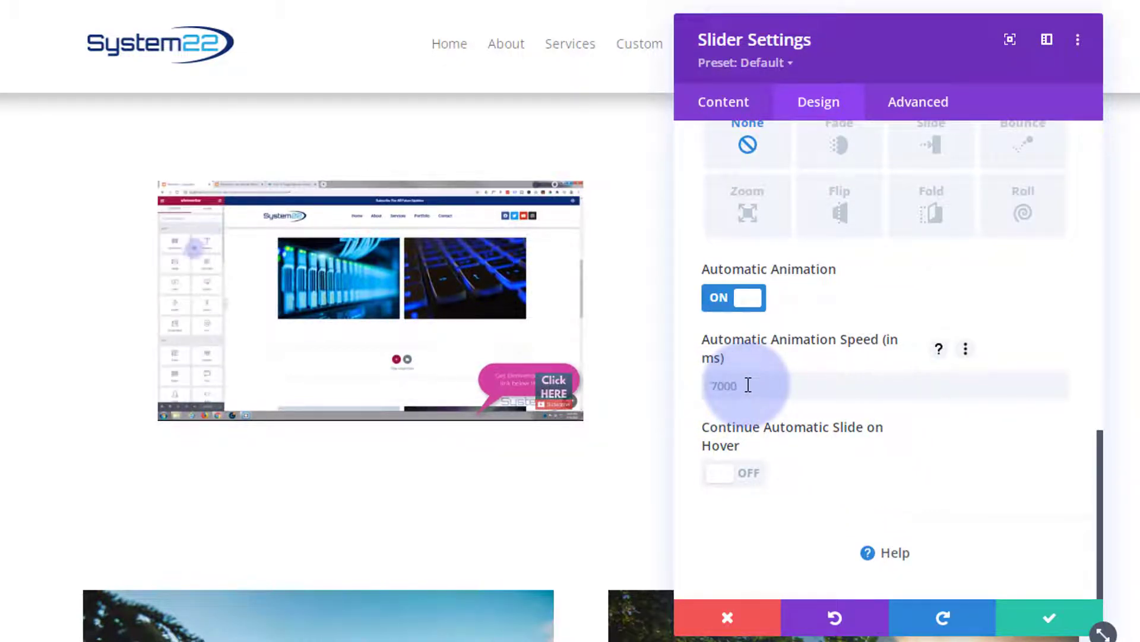
{"action": "left_click", "coordinate": [700, 387]}
{"action": "type", "text": "1000"}
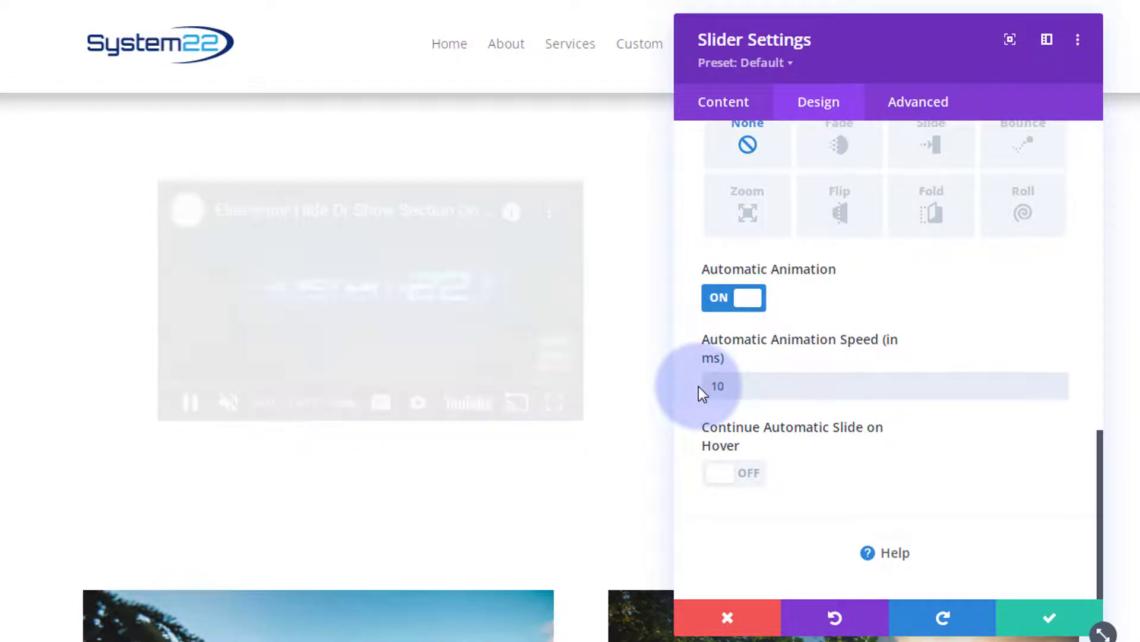
{"action": "type", "text": "0"}
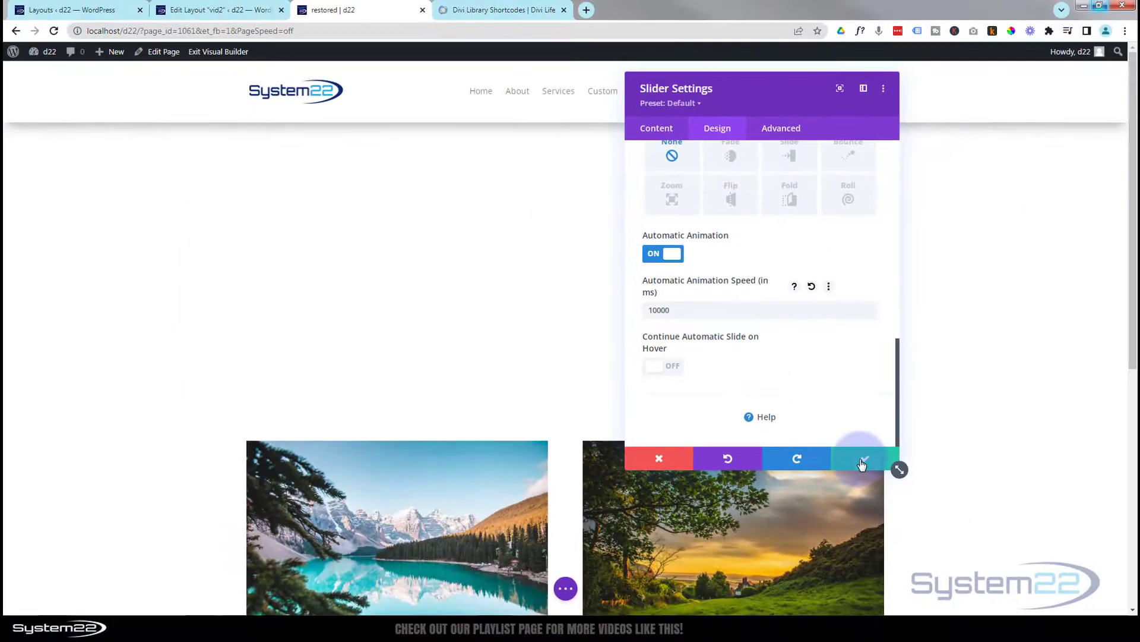
{"action": "left_click", "coordinate": [863, 458]}
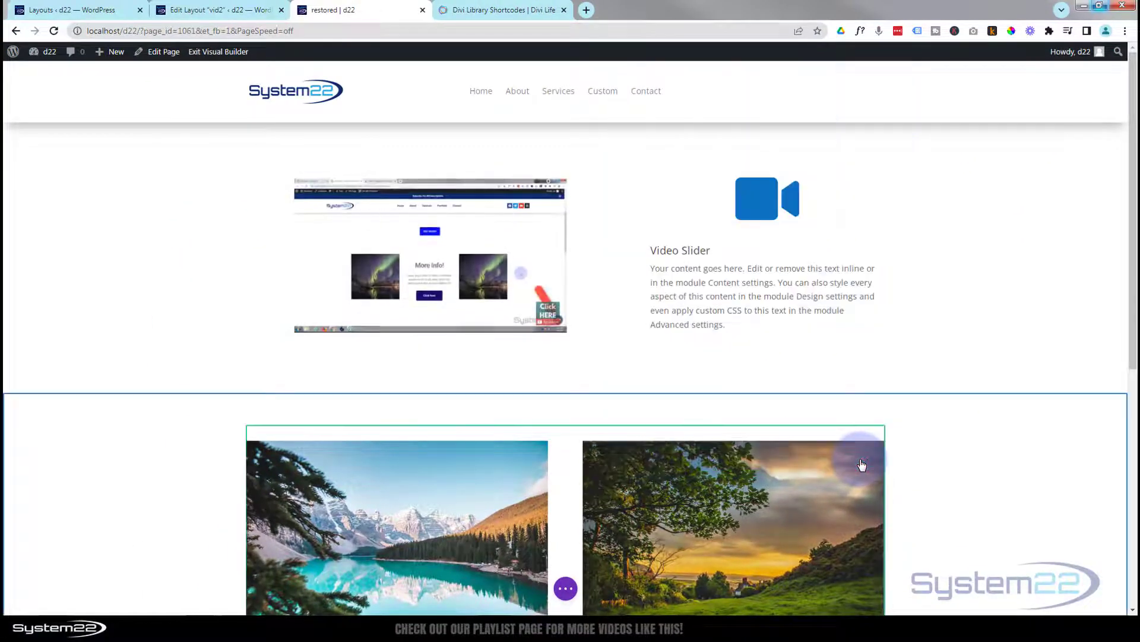
Step: Save the page as a draft from the builder's page options bar
{"action": "left_click", "coordinate": [563, 590]}
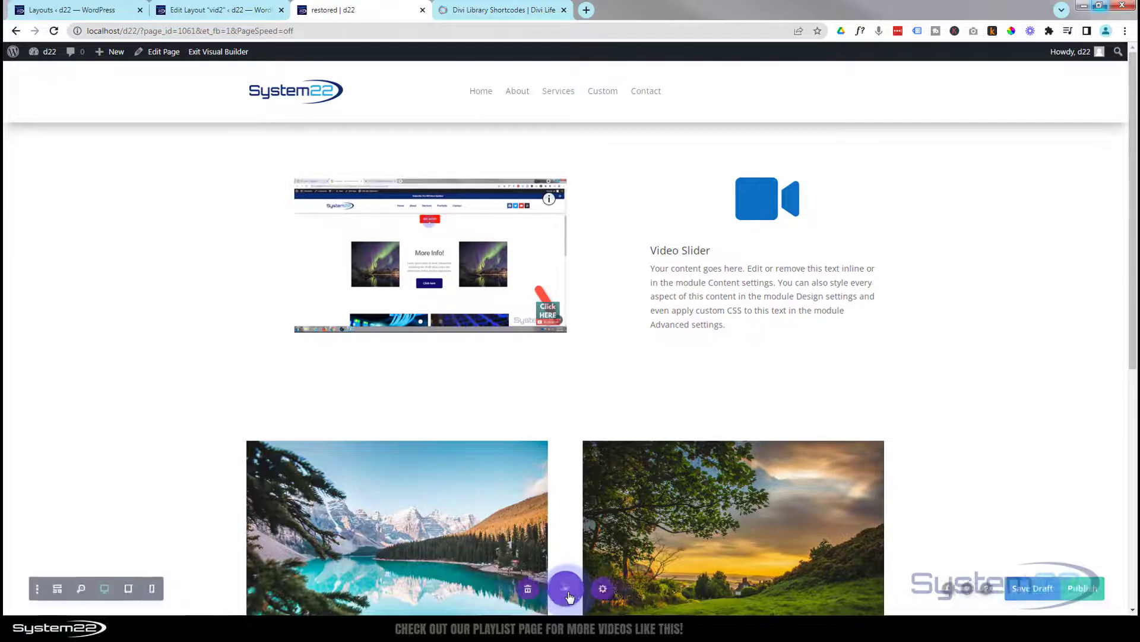
{"action": "left_click", "coordinate": [1027, 588]}
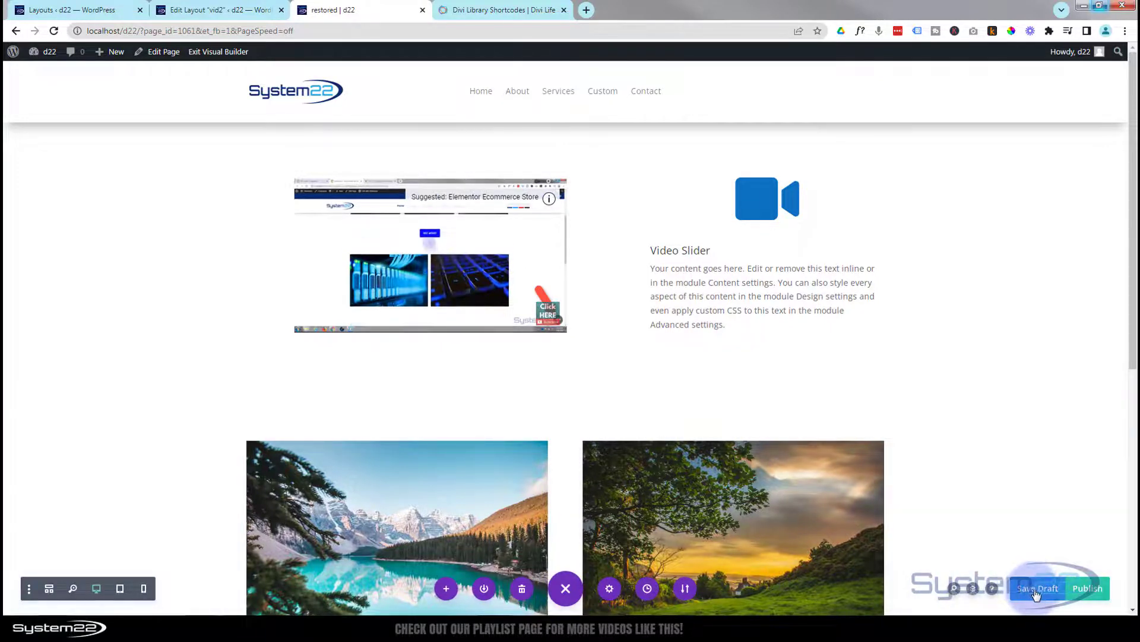